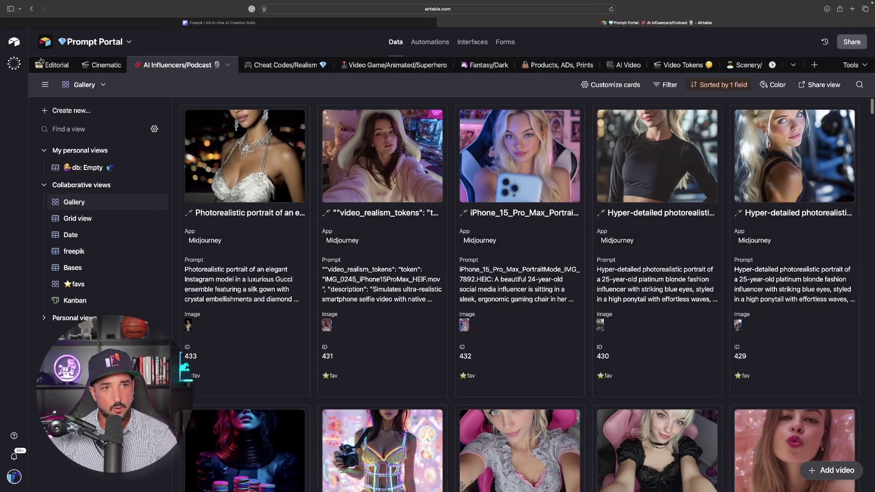
Browse the Prompt Portal's Editorial, Cinematic, Fantasy/Dark, and Products, ADs, Prints tables.
left_click(43, 67)
left_click(106, 65)
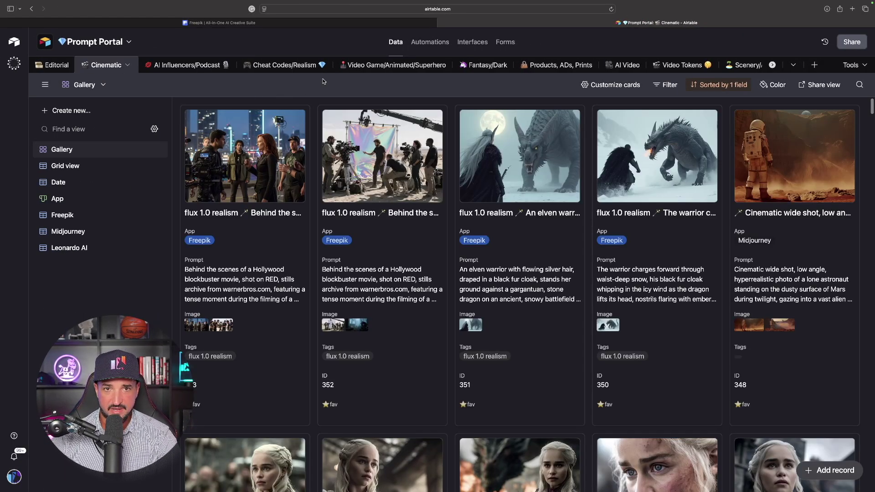
left_click(488, 65)
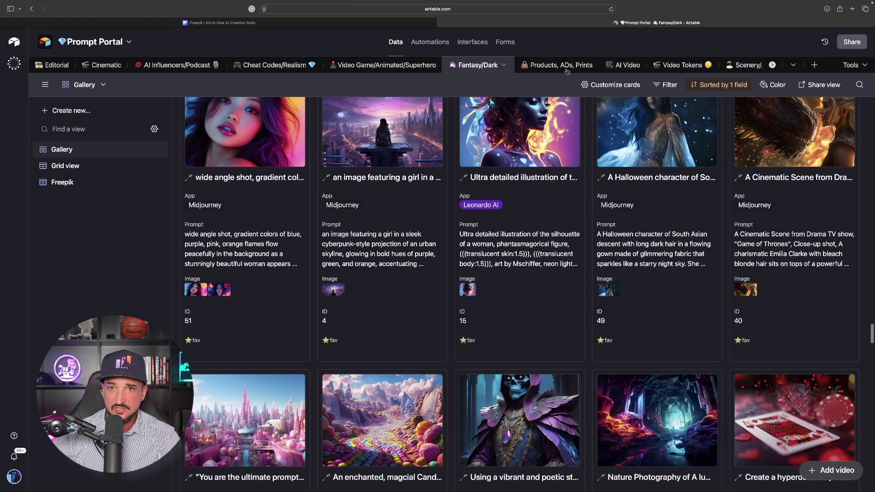
left_click(554, 65)
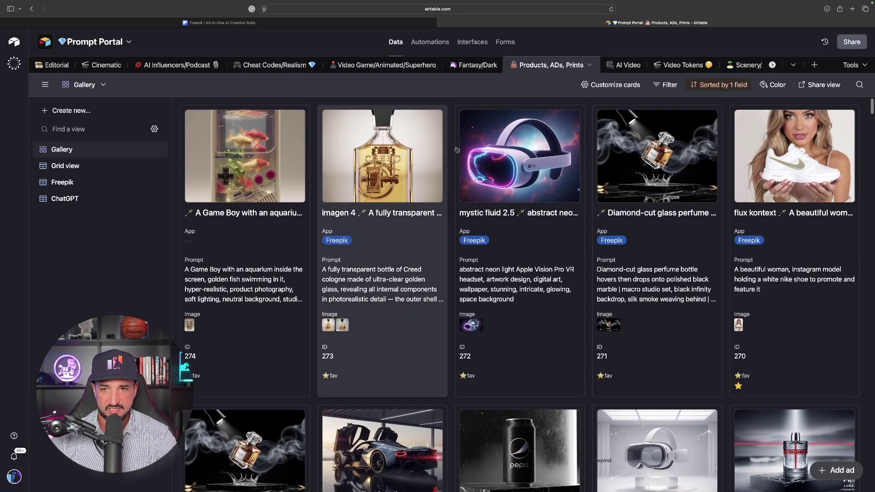
Examine the Creed cologne record's image and prompt, then look through the other product ads in the gallery.
left_click(337, 112)
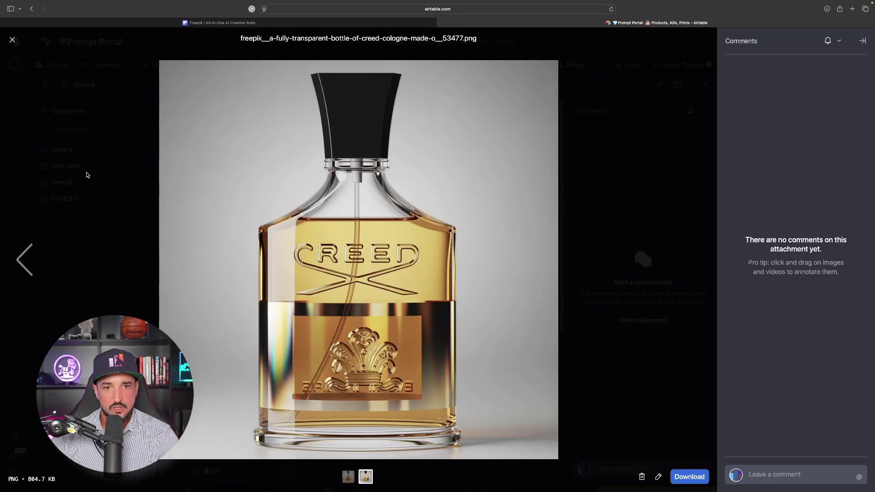
left_click(13, 41)
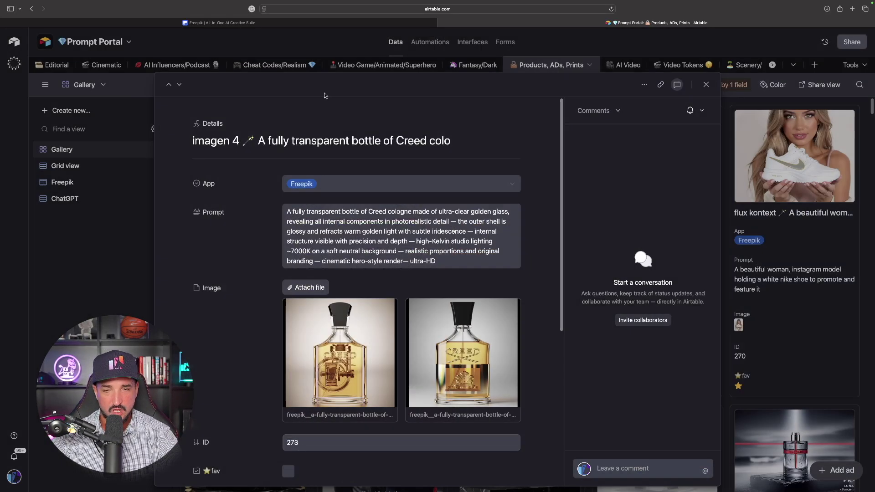
left_click(706, 85)
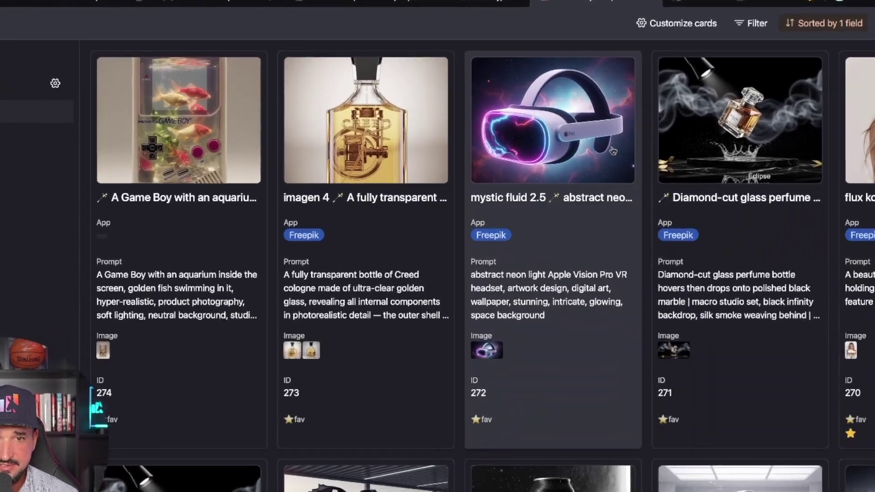
scroll(566, 214, "down", 5)
scroll(601, 142, "down", 8)
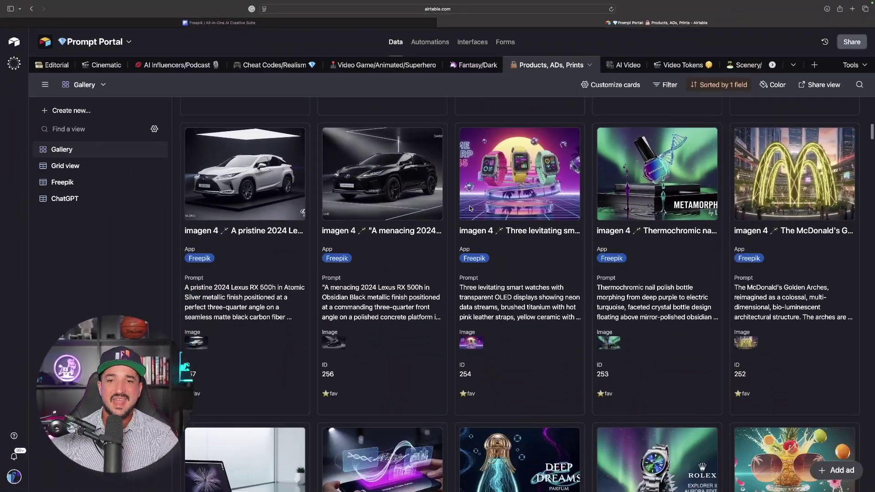
scroll(506, 202, "down", 10)
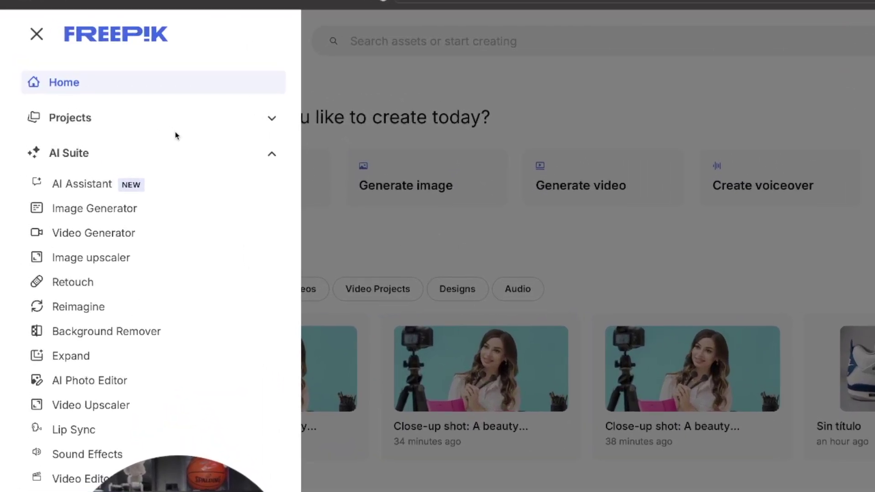
Set up a Freepik AI Assistant request with the shoe image attached and Flux Kontext [MAX] as the model.
left_click(84, 185)
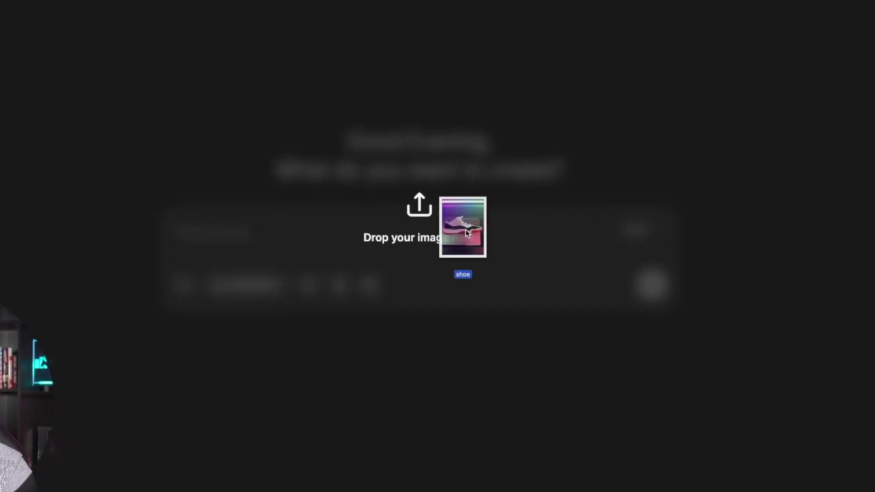
left_click_drag(466, 279, 431, 283)
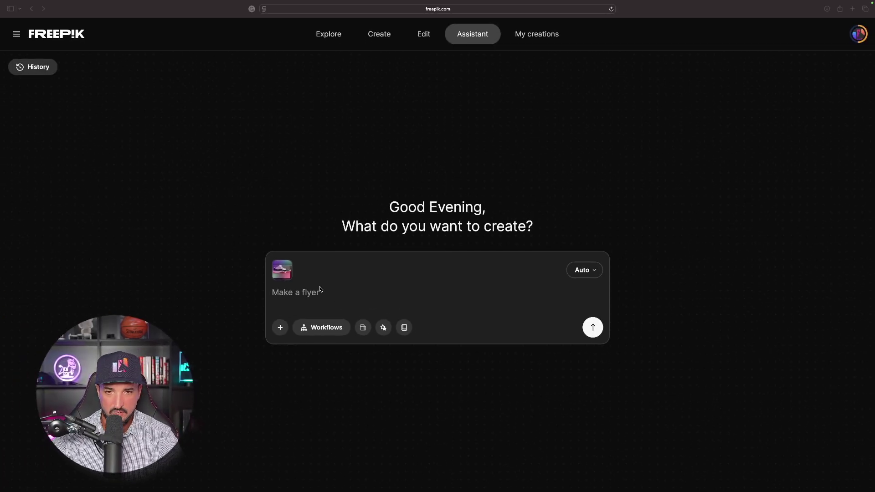
left_click(585, 270)
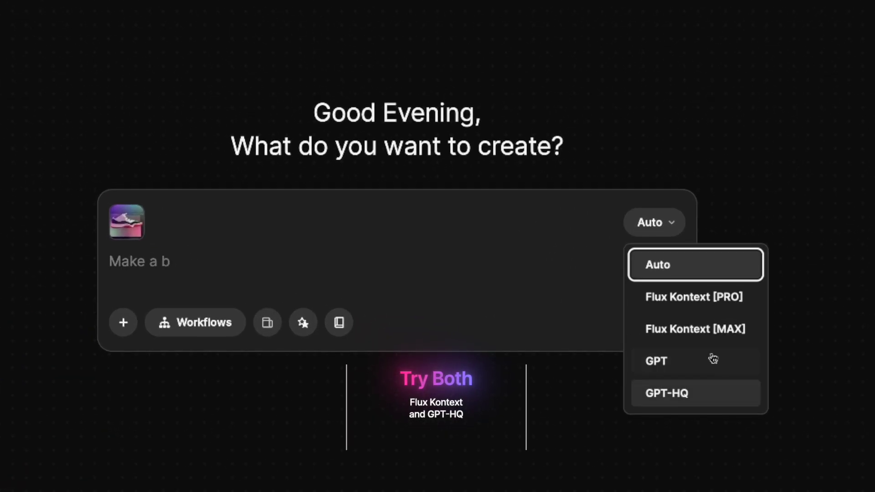
left_click(691, 332)
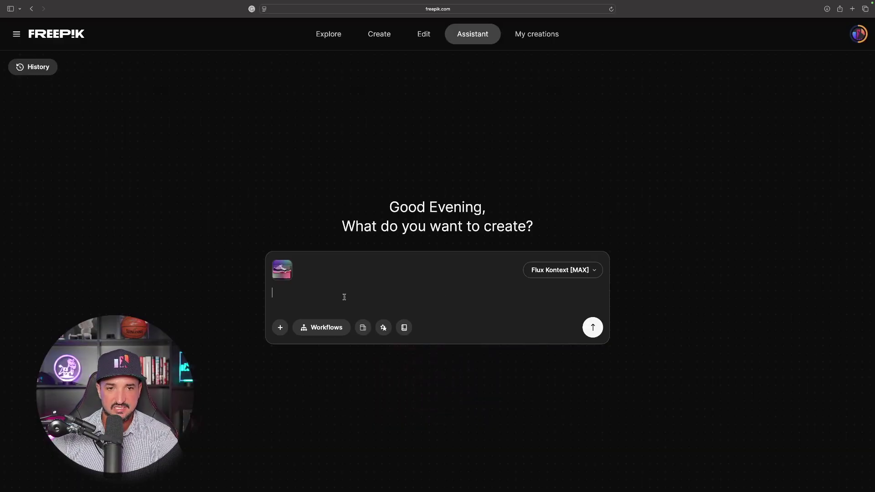
Ask the assistant to clean up the photo into a professional editorial-style stock photo for a product ad, leaving only the shoe on a crisp, white background.
type("clean this photo up, make it look like a professional stock photo, editorial style for a product ad, remove everything in the photo, just leaving the shoe on a crisp, white background")
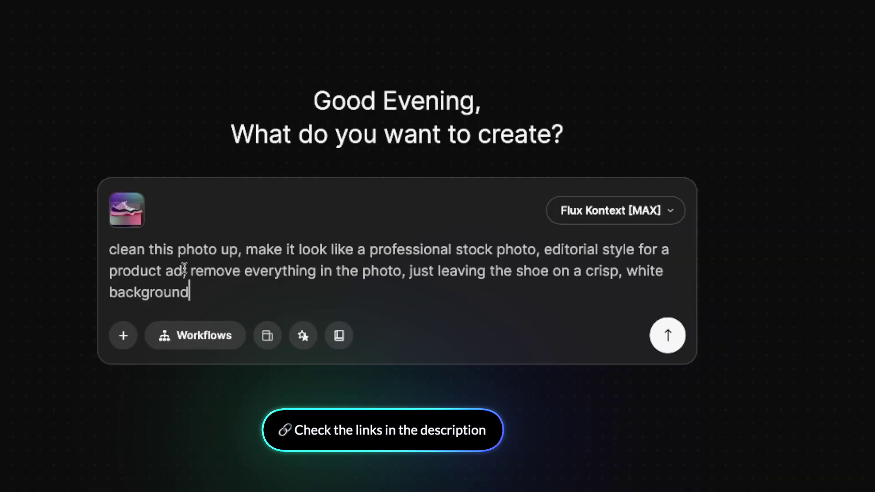
left_click_drag(191, 271, 482, 283)
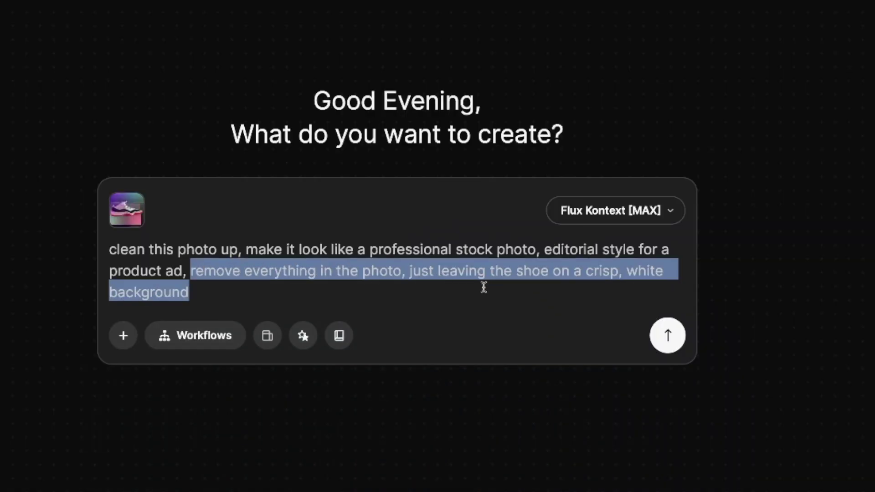
left_click(484, 287)
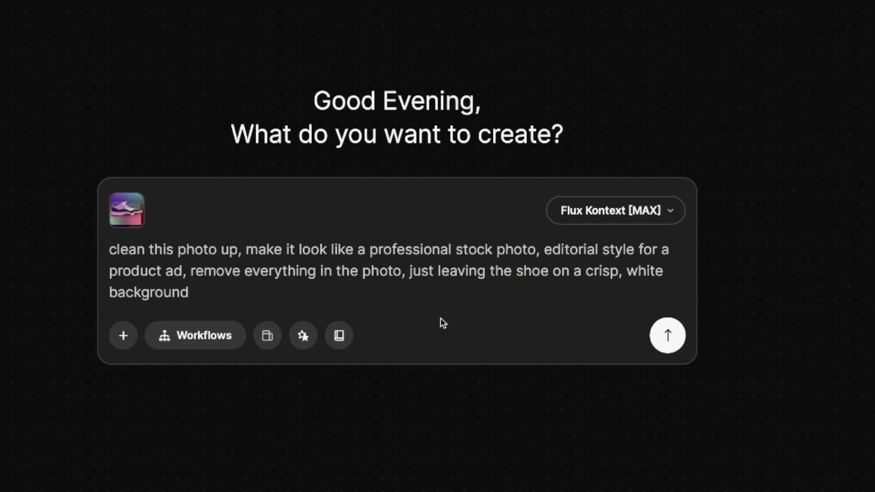
triple_click(170, 242)
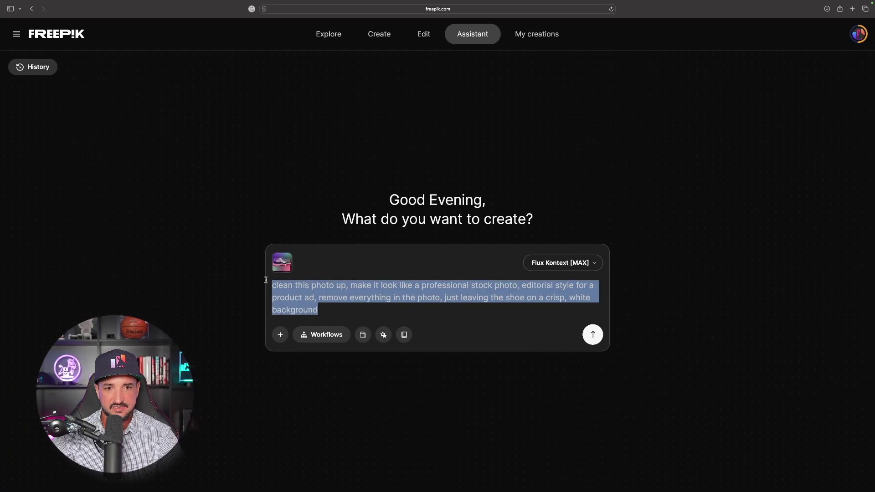
left_click(342, 306)
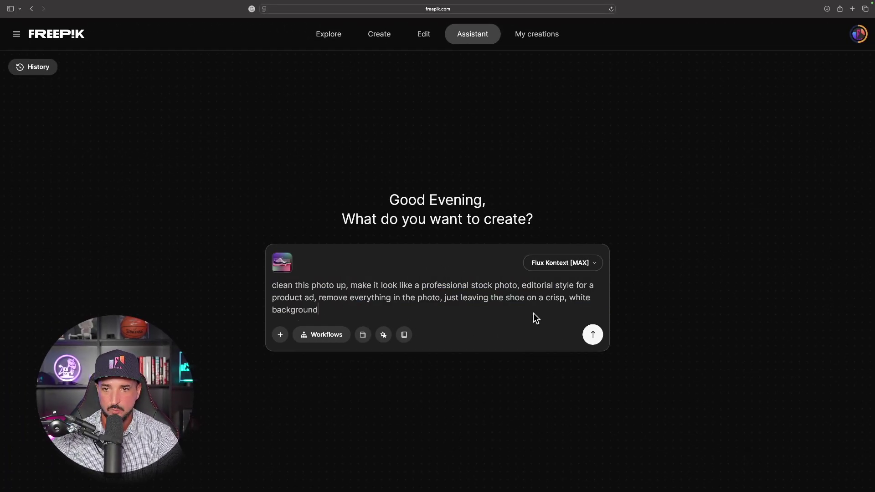
left_click(593, 335)
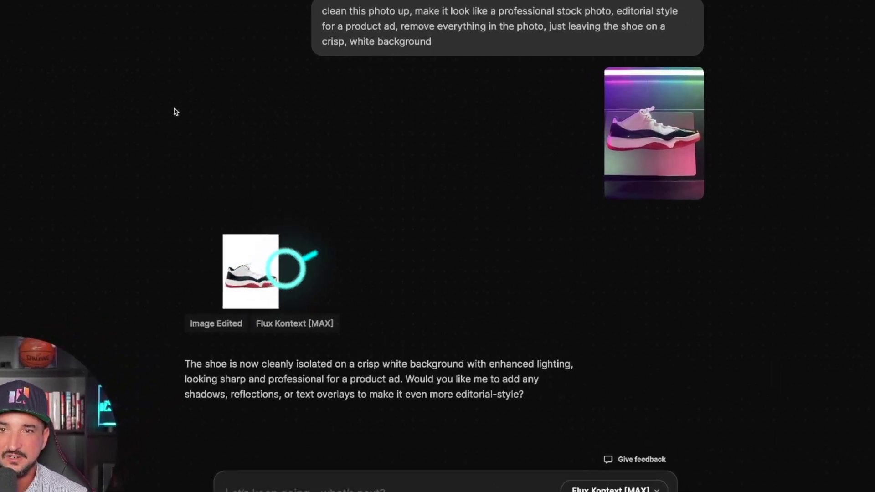
Compare the edited shoe image with the original shoe photo in Preview, and quit Preview.
mouse_move(256, 259)
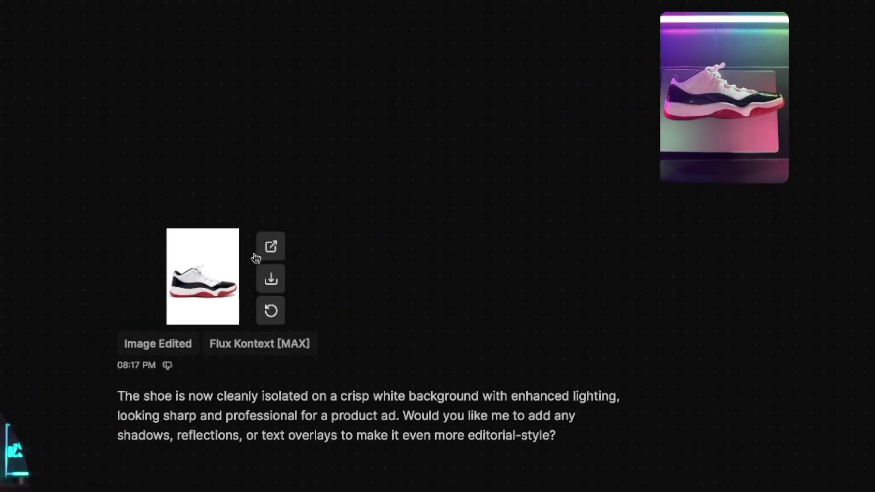
left_click(213, 263)
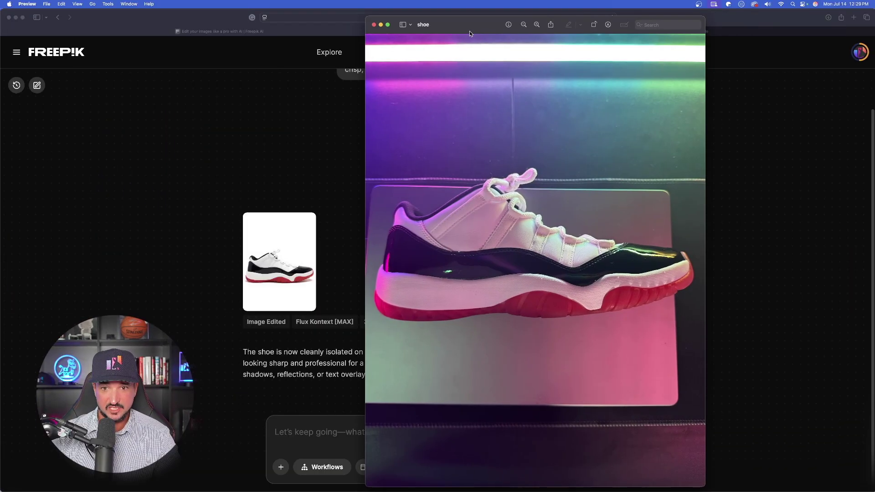
mouse_move(470, 31)
left_mouse_down()
mouse_move(474, 21)
mouse_move(486, 26)
left_mouse_up()
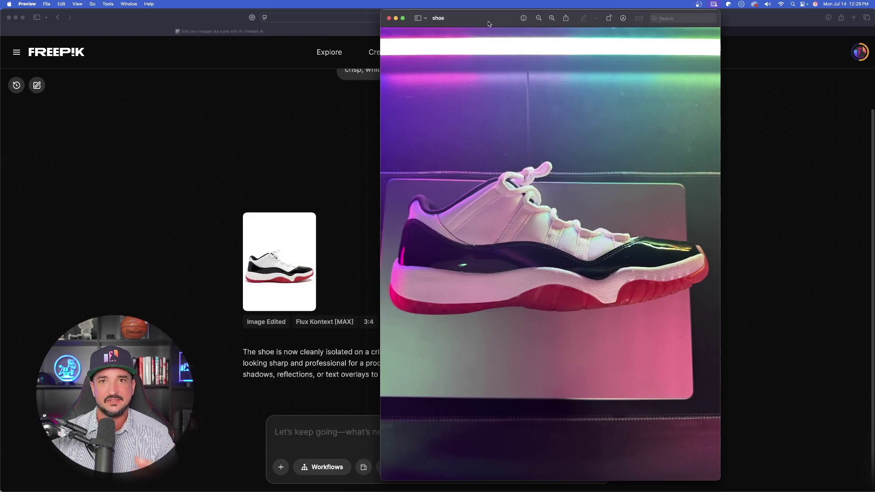
key("super+q")
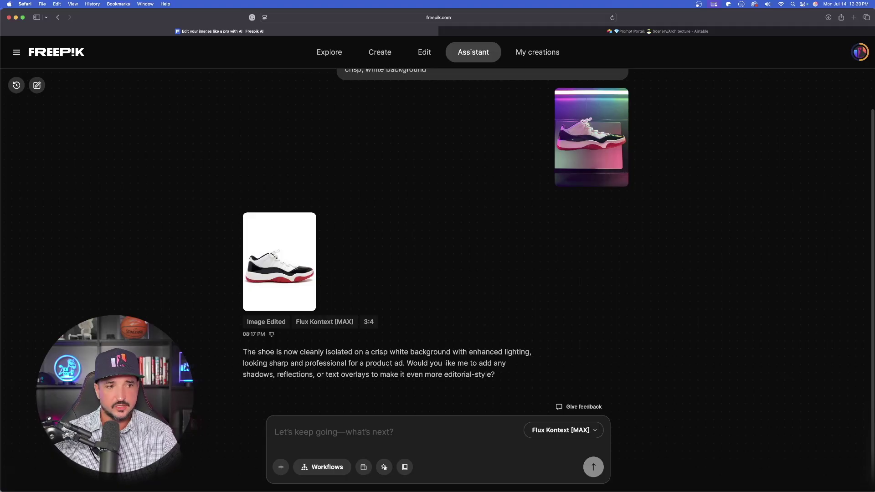
Attach the original shoe photo again and submit the prompt "transform this image to make the shoe look like the perfect product ad".
key("super+shift+4")
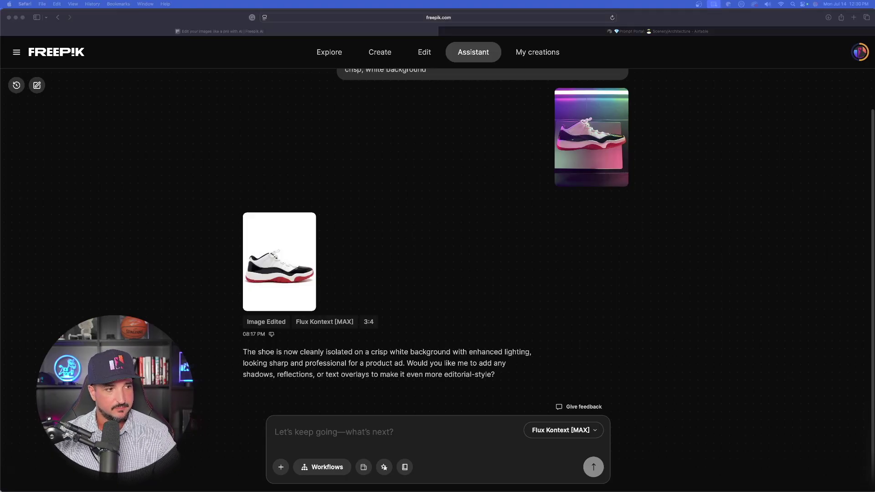
left_click_drag(816, 452, 421, 270)
left_click(361, 435)
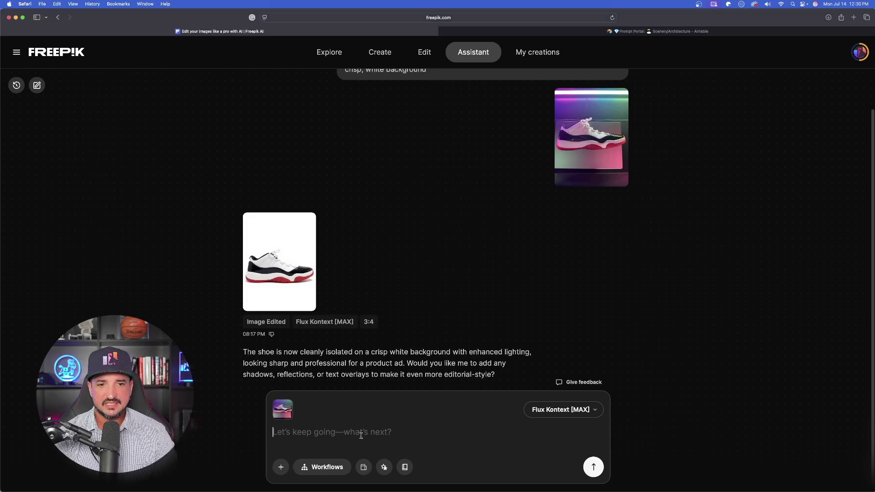
type("transform this image to make the shoe look like the perfect product ad")
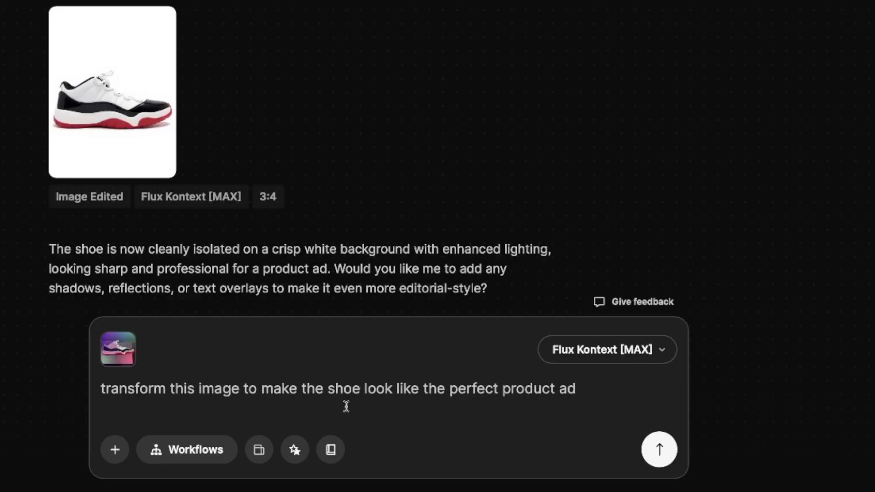
left_click(659, 450)
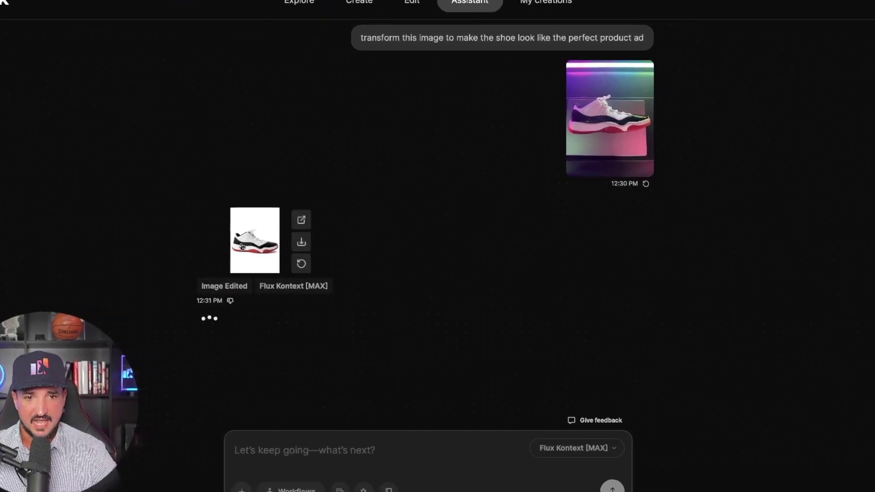
Compare the new shoe edit with the first white-background edit at large size, and close the image viewer.
left_click(126, 208)
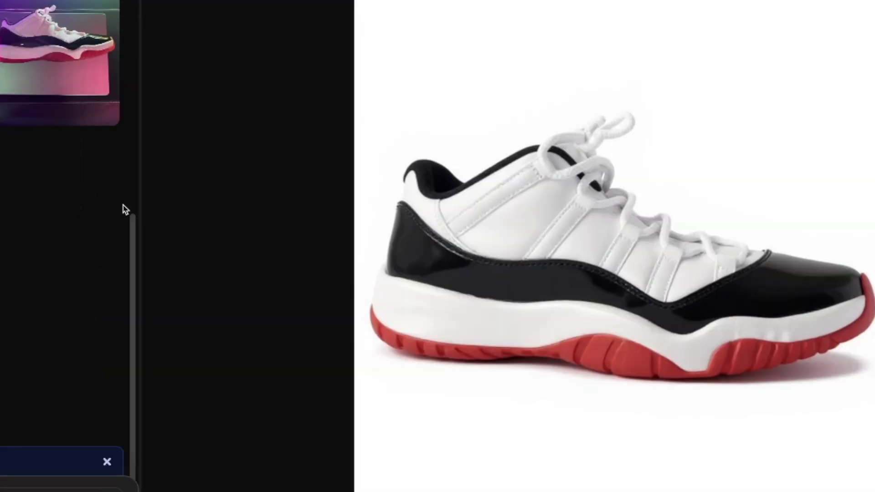
scroll(261, 208, "up", 5)
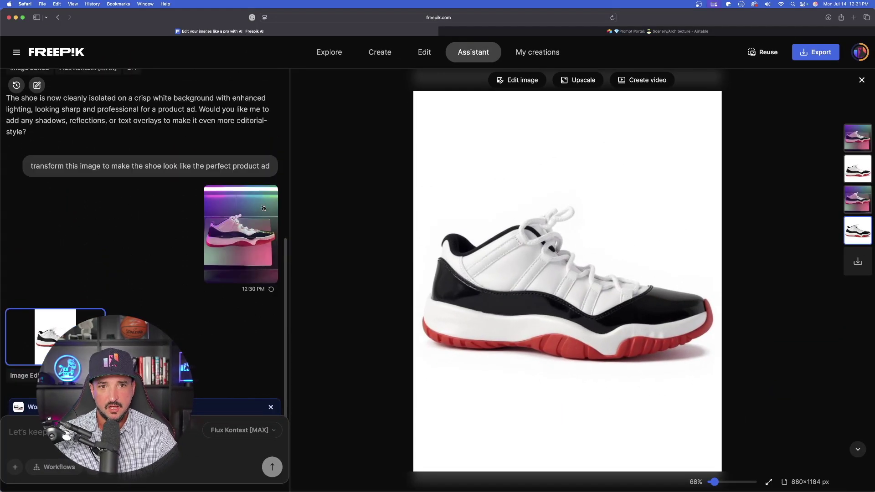
left_click(56, 194)
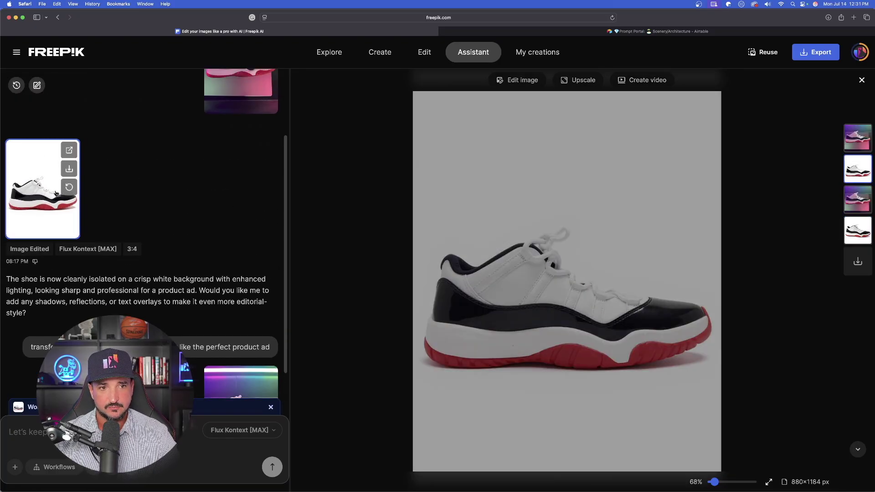
scroll(173, 228, "down", 4)
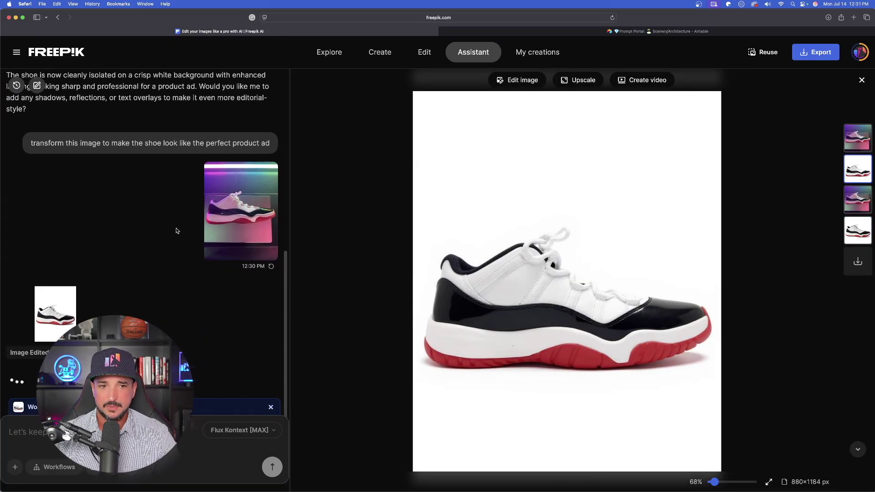
left_click(53, 312)
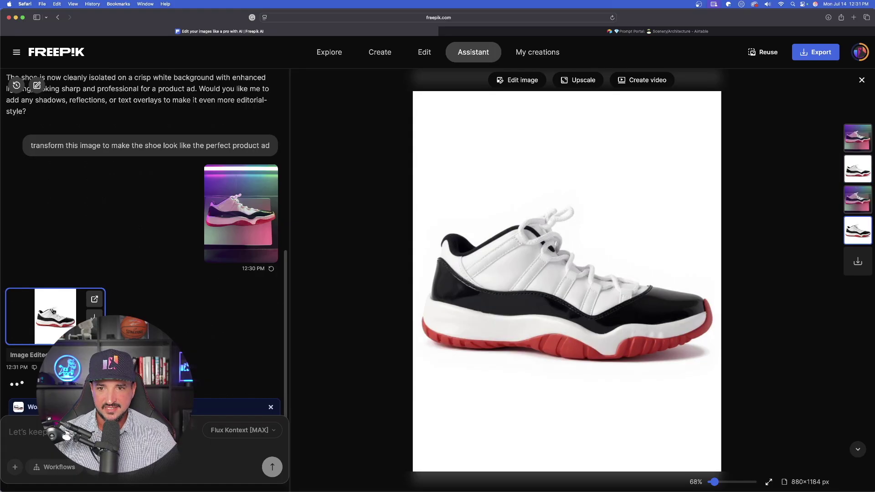
left_click(862, 81)
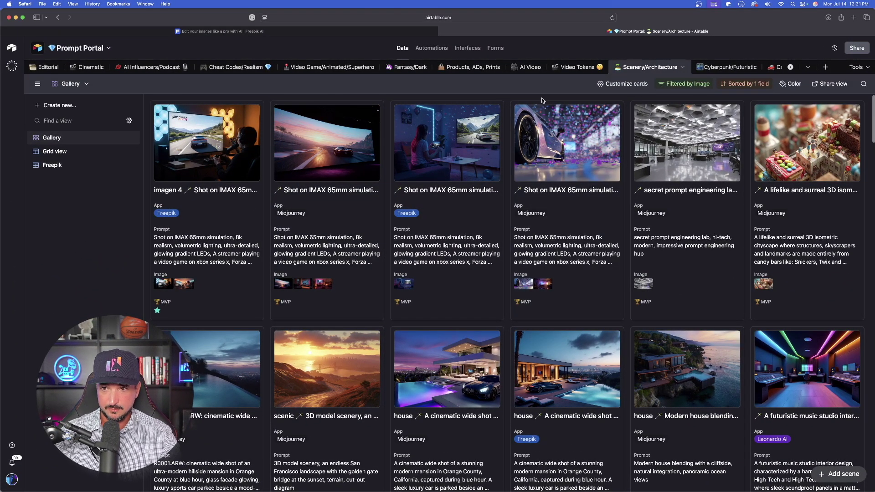
Switch to the Airtable Prompt Portal, open the Products, ADs, Prints table, and enlarge the page.
scroll(469, 67, "right", 3)
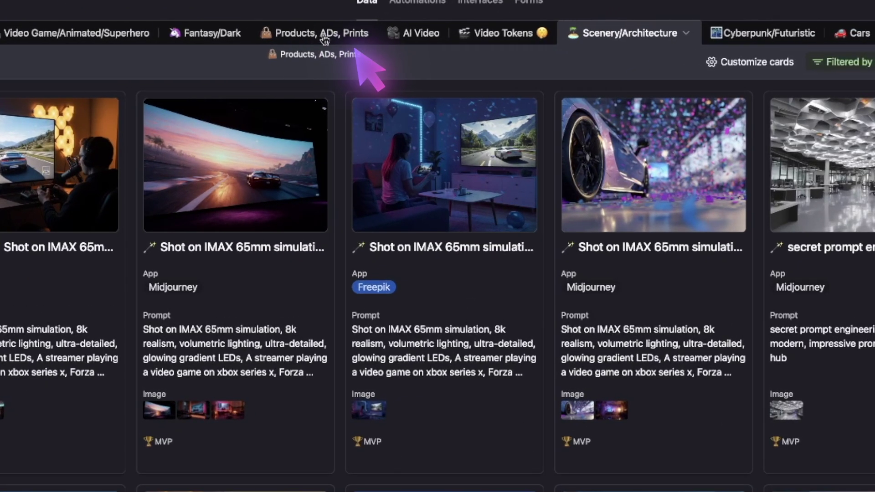
left_click(325, 41)
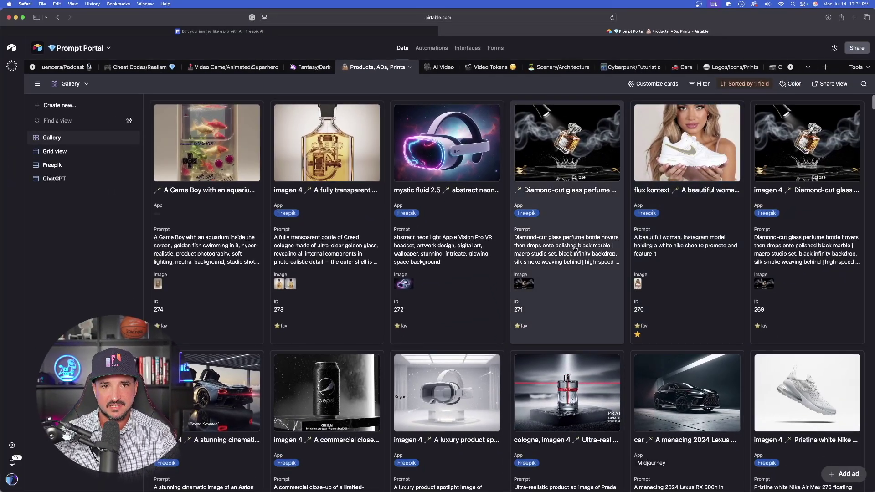
key("super+plus")
key("super+plus")
key("super+plus")
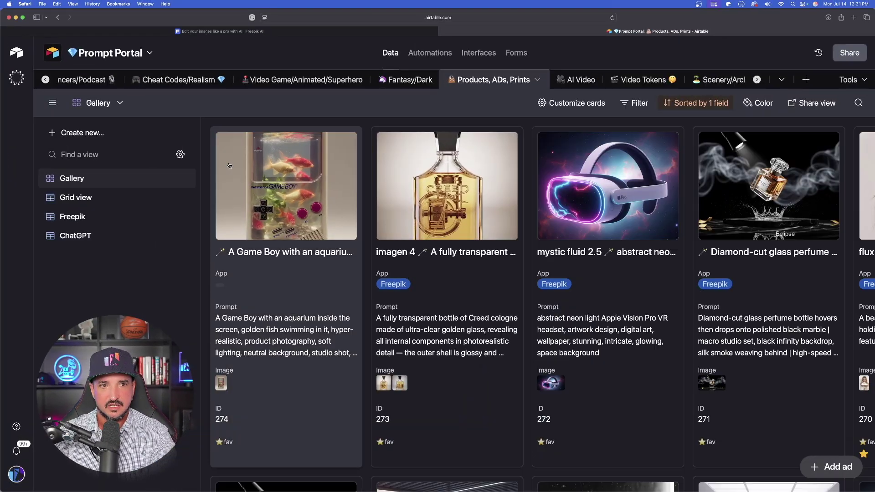
Hide the view sidebar and browse the product ad cards in the gallery.
left_click(53, 104)
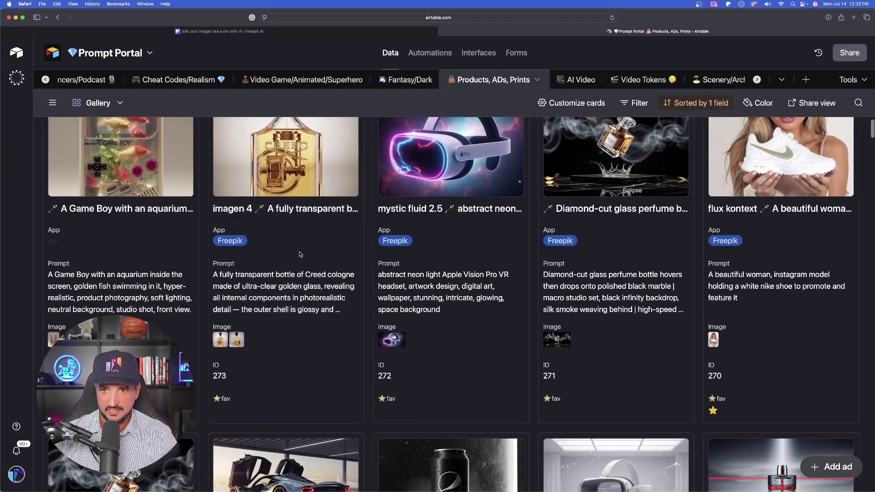
scroll(279, 253, "down", 5)
scroll(279, 253, "down", 6)
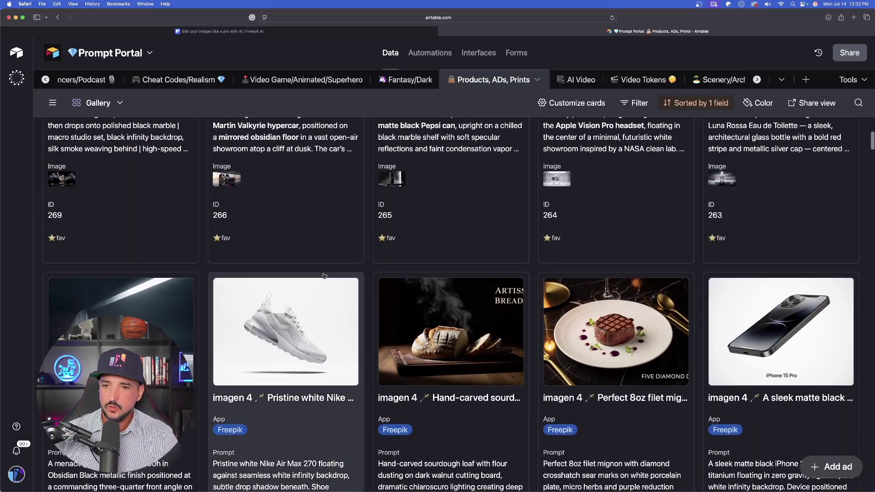
scroll(324, 262, "down", 5)
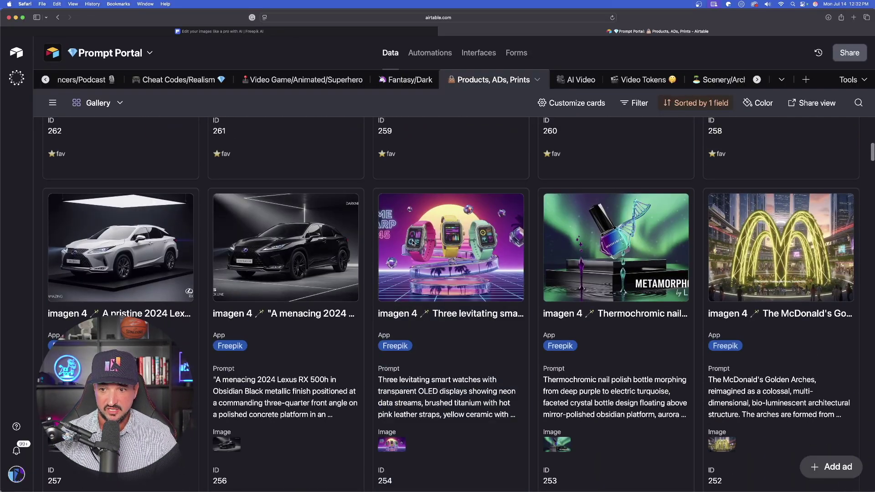
scroll(396, 227, "up", 10)
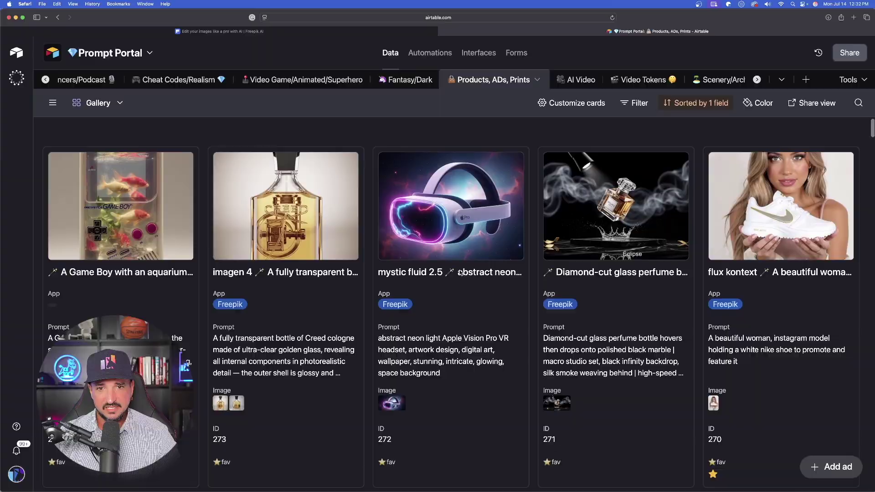
Open the "A luxury product spotlight image of the" Apple Vision Pro record, view its attached image enlarged, and close the image.
scroll(396, 227, "down", 6)
left_click(618, 397)
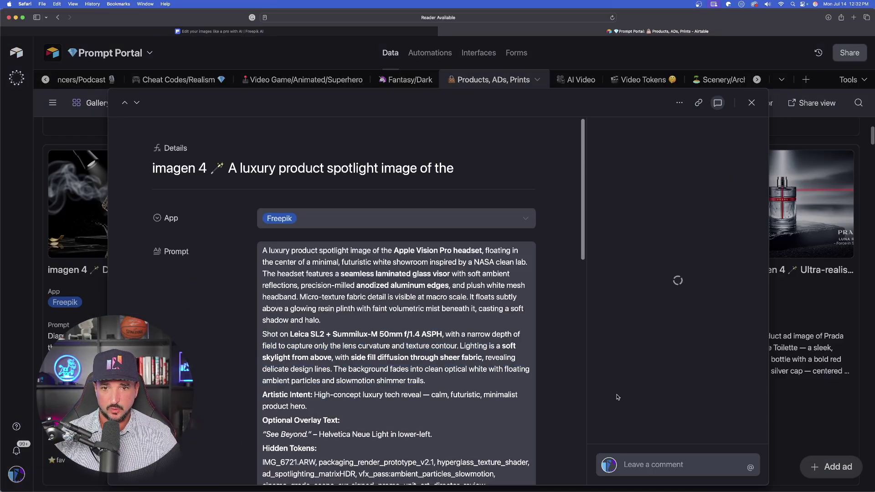
scroll(342, 311, "down", 5)
left_click(319, 255)
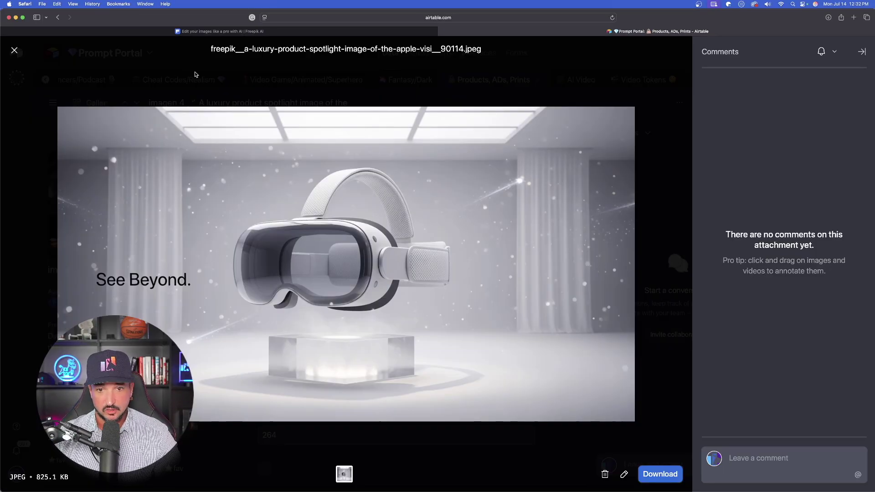
left_click(16, 51)
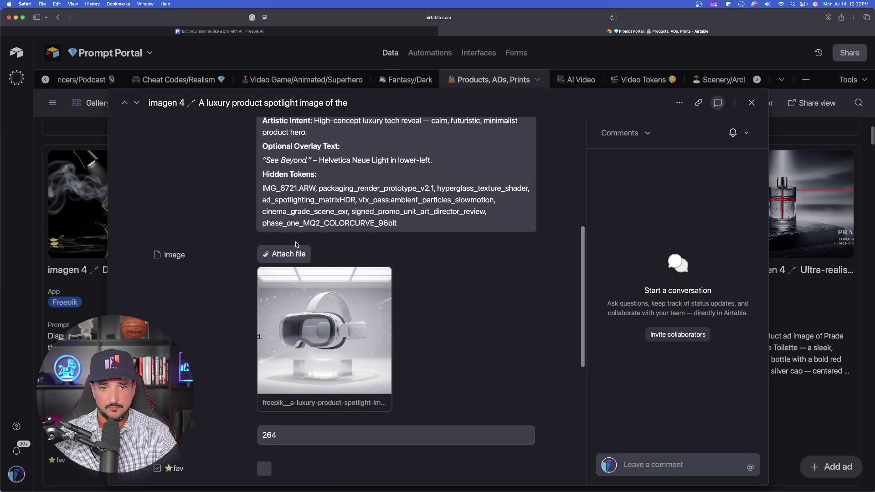
Copy the record's full Apple Vision Pro prompt into Freepik's AI Assistant below an innovative product ad instruction, and submit it.
scroll(328, 261, "up", 10)
scroll(323, 263, "down", 1)
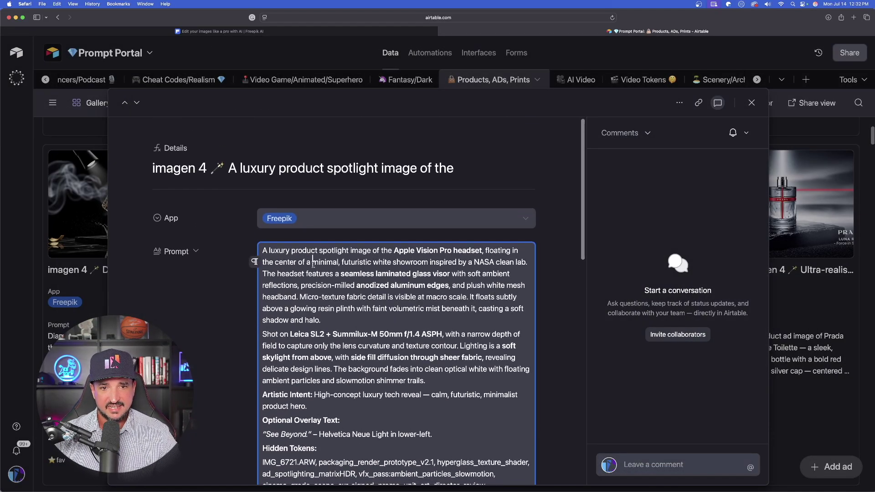
left_click(313, 263)
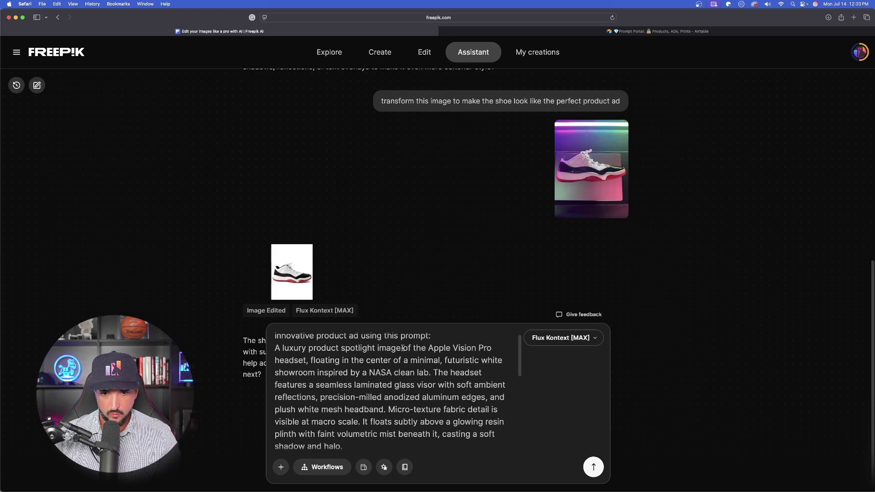
left_click_drag(400, 349, 334, 370)
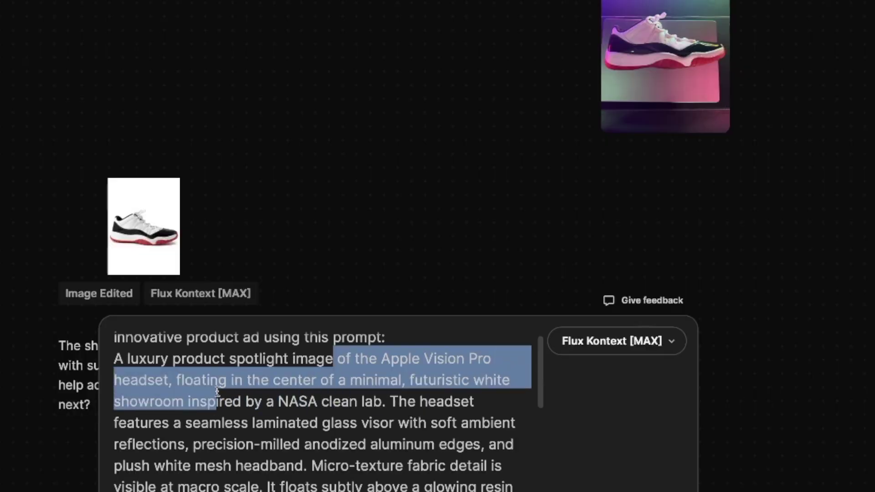
left_click_drag(217, 391, 175, 381)
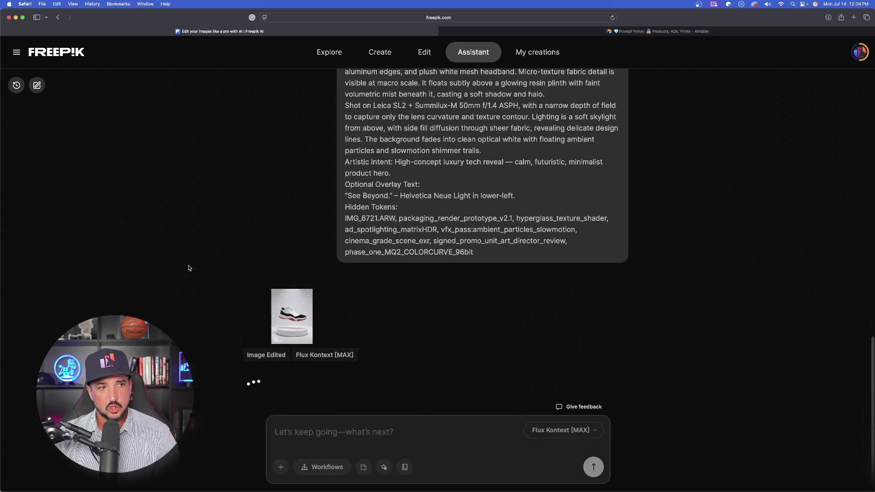
Open the new floating-shoe ad and compare it with the original photo and both white-background edits at large size.
left_click(292, 318)
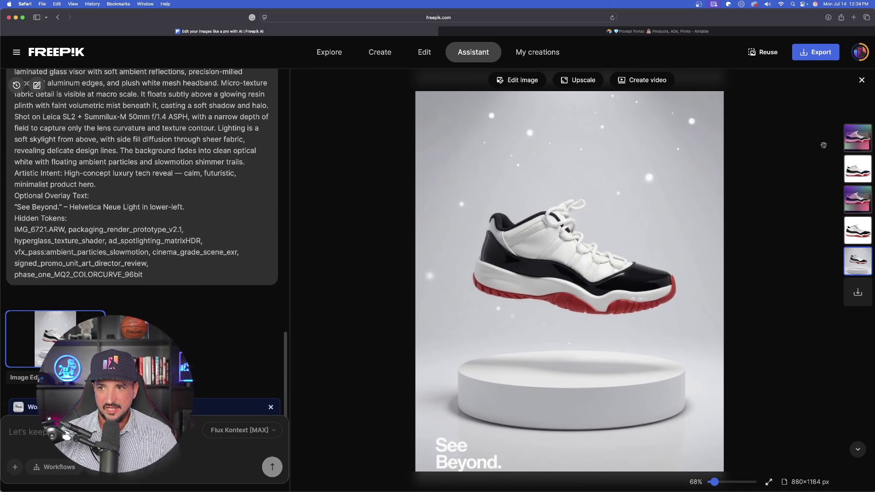
left_click(860, 143)
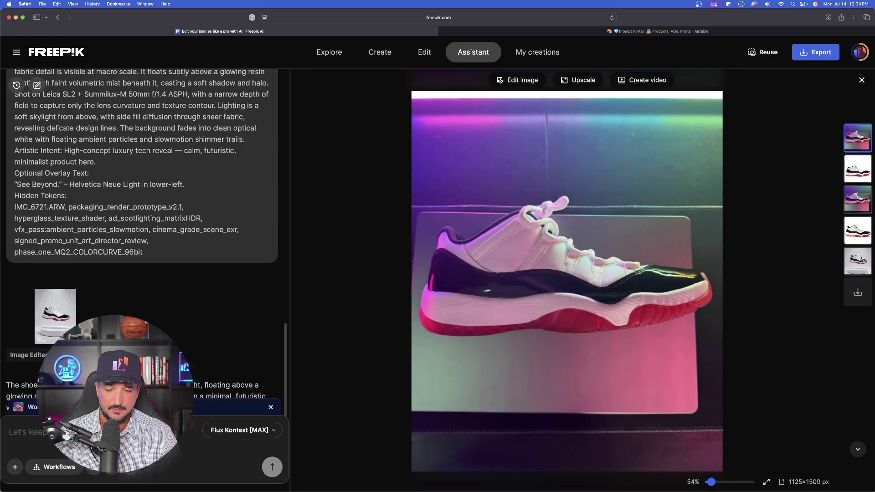
left_click(862, 260)
left_click(862, 229)
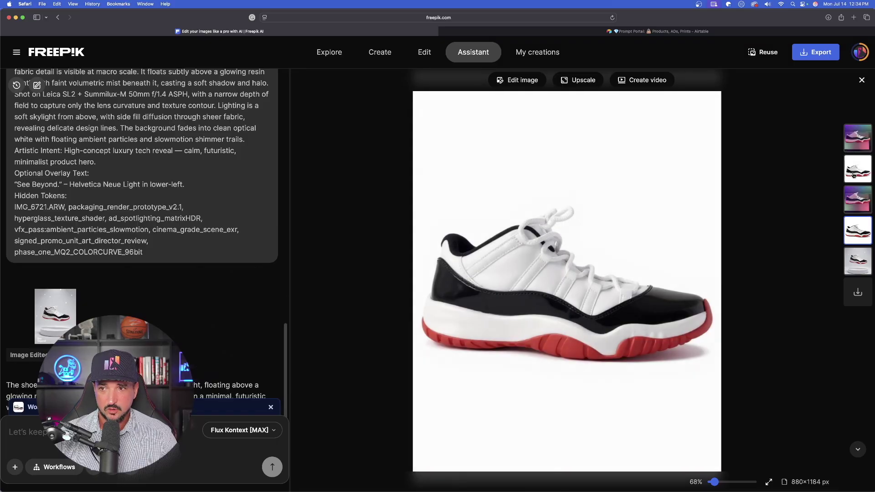
left_click(853, 175)
left_click(857, 269)
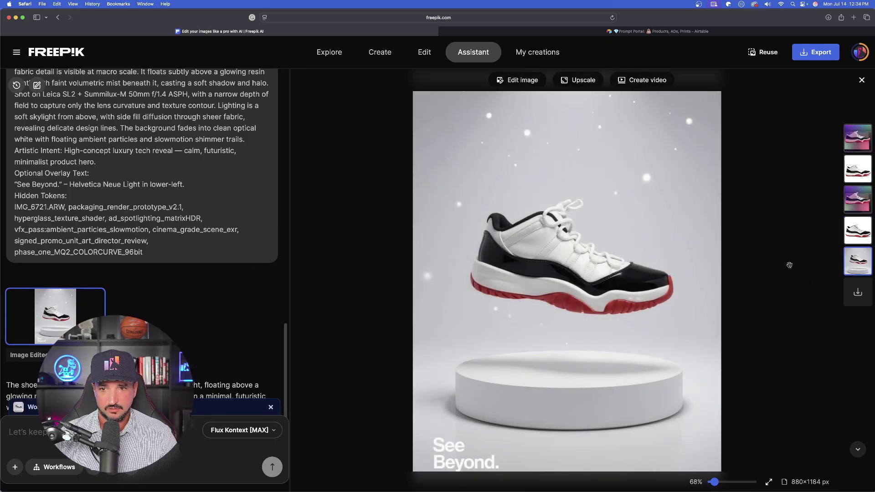
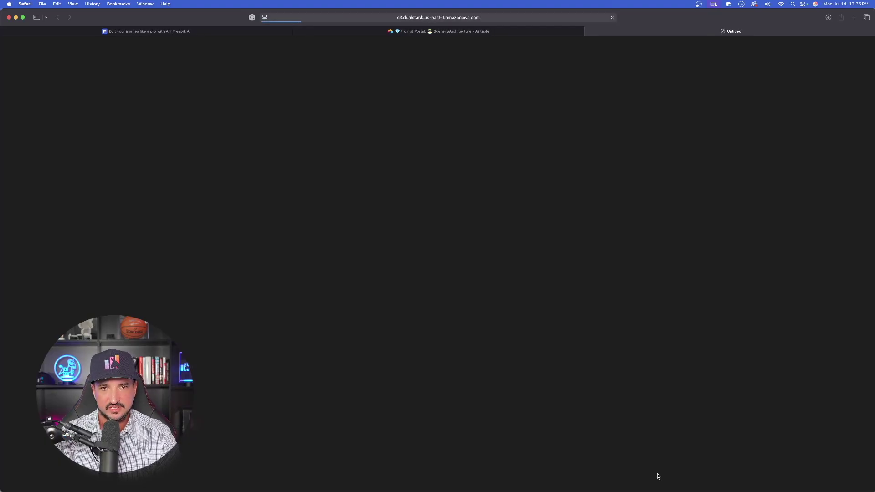
Close the music studio image's extra browser tab and its Airtable preview, and switch back to Freepik's AI Assistant.
key("super+w")
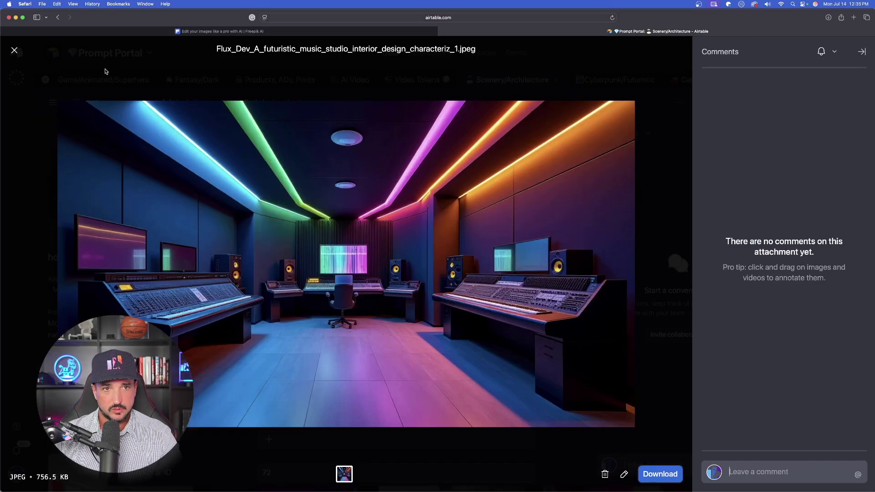
key("Escape")
left_click(191, 31)
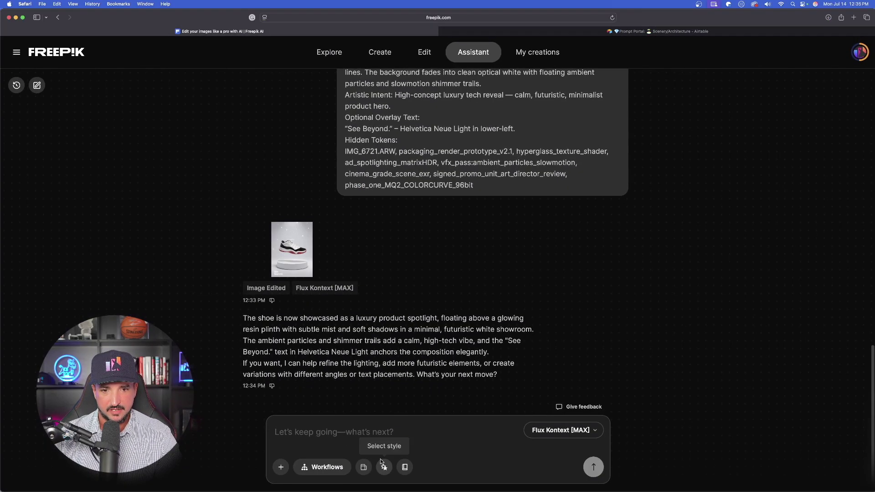
Attach the downloaded music studio image and submit "with the shoe image, create a product ad in the style of this uploaded image".
type("with the shoe image, create a product ad in the style of this uploaded image")
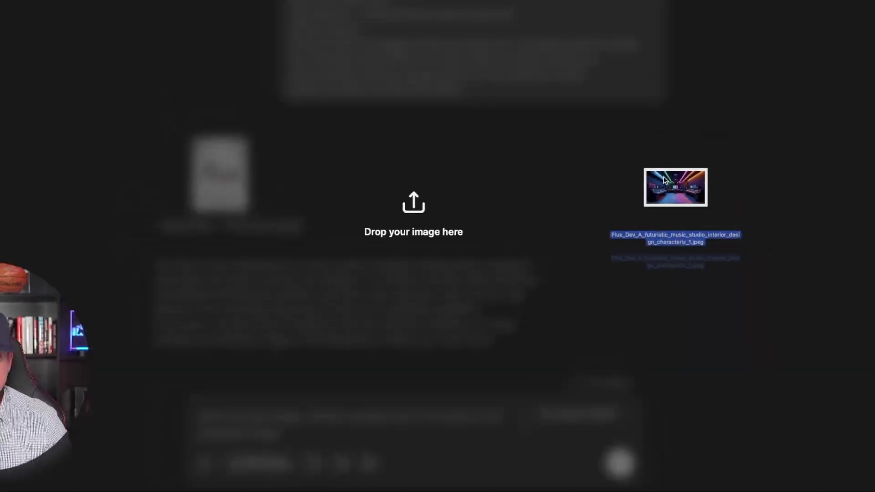
left_click_drag(787, 83, 461, 53)
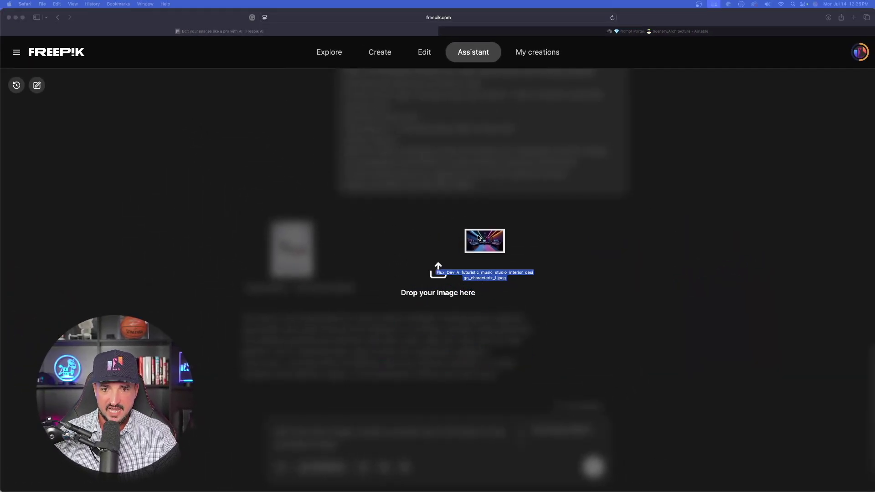
left_click_drag(479, 237, 446, 254)
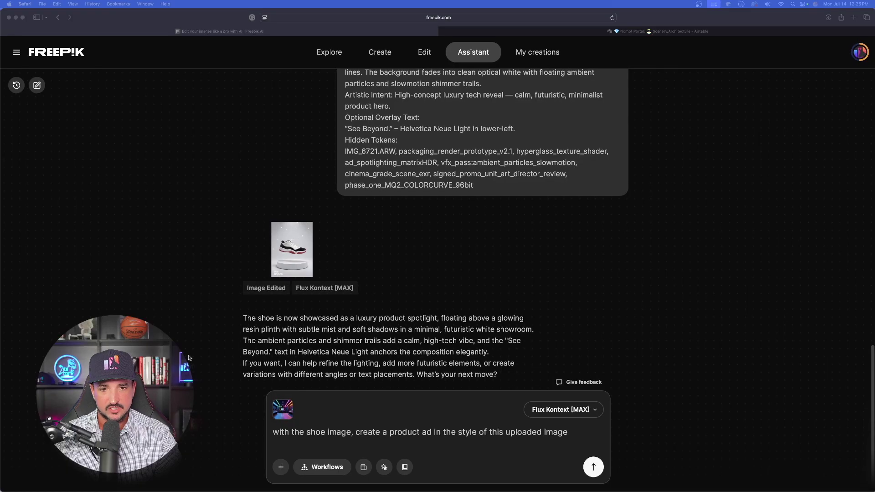
left_click(368, 432)
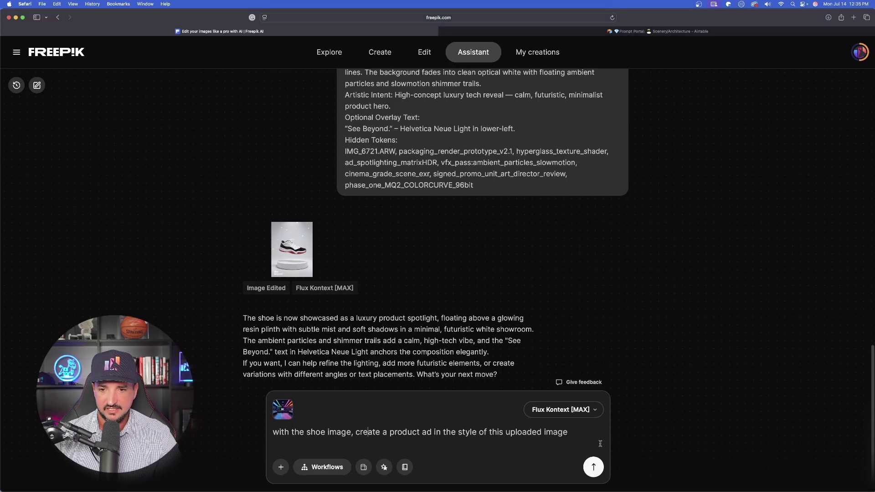
left_click(593, 467)
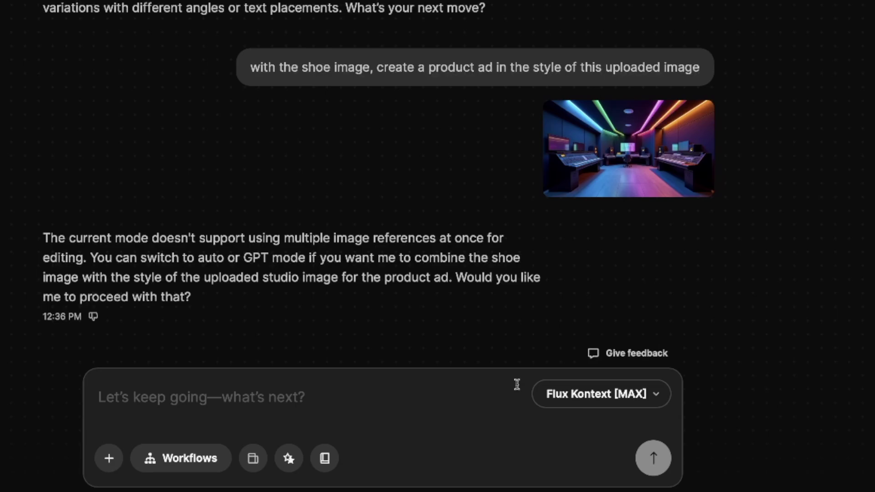
Switch the assistant's model to GPT-HQ and submit the reply "yes".
left_click(406, 406)
type("yes")
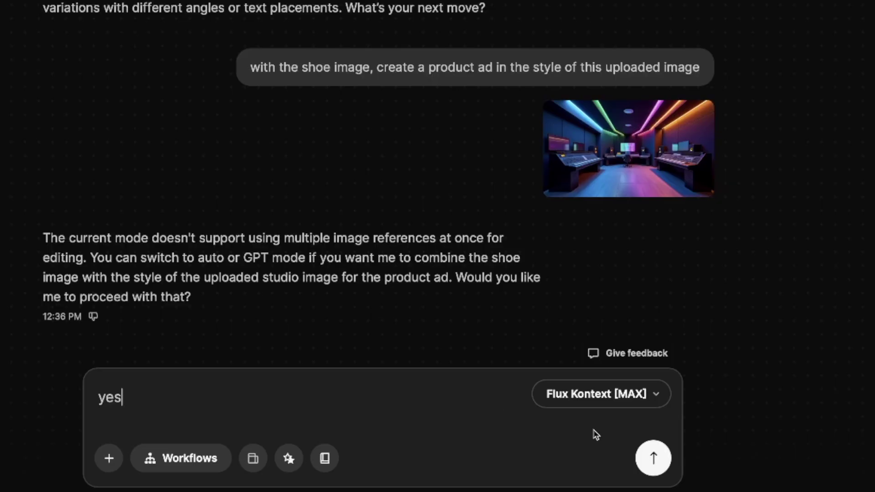
left_click(637, 396)
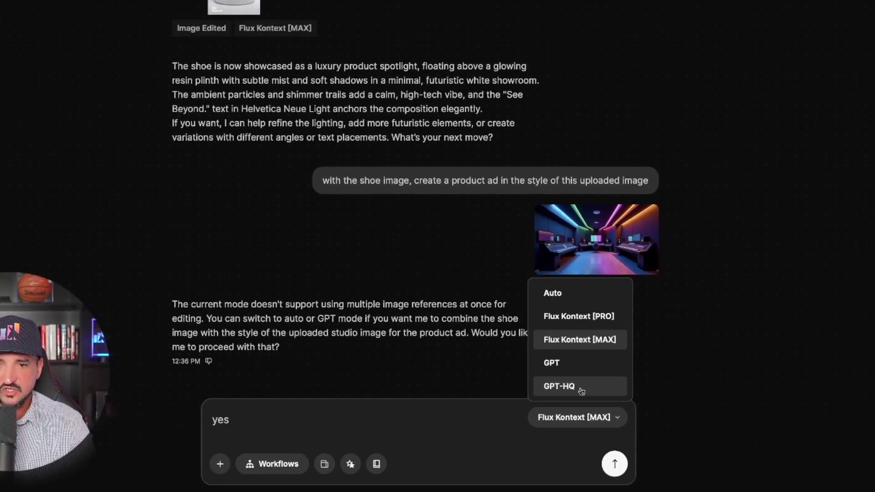
left_click(611, 358)
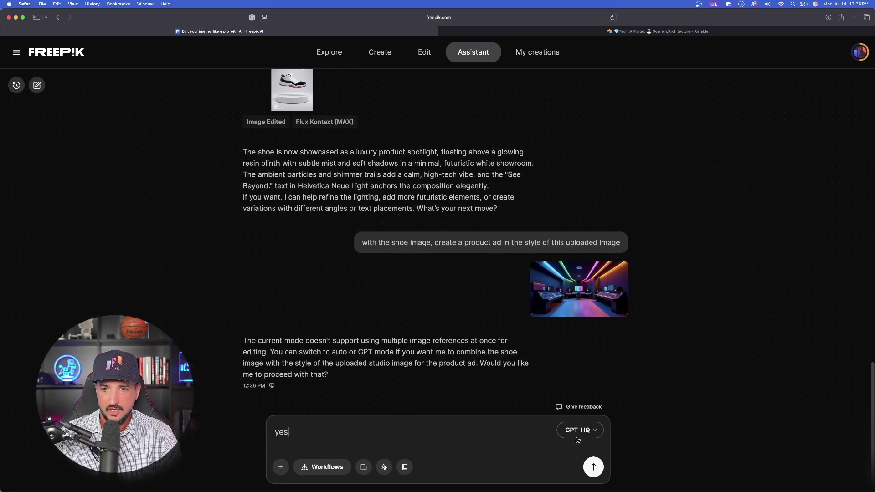
left_click(594, 468)
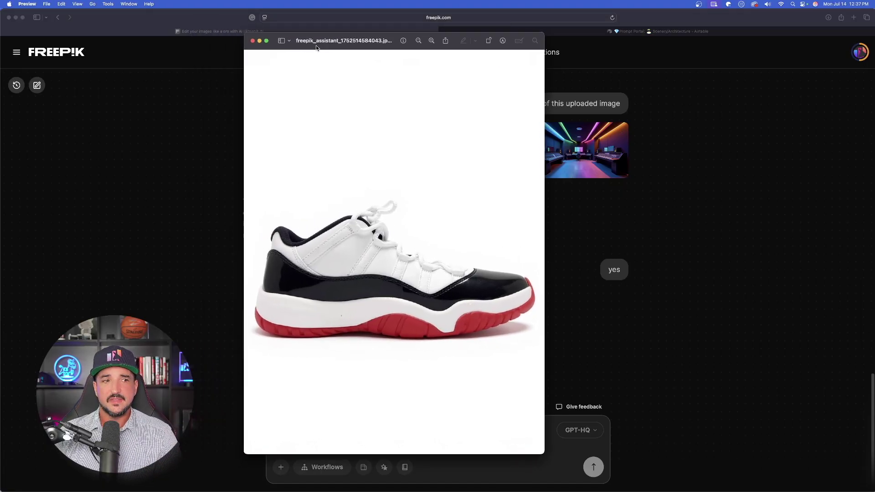
Move the Preview window aside and examine the white-background shoe edit.
left_click_drag(316, 45, 291, 49)
key("super+shift+4")
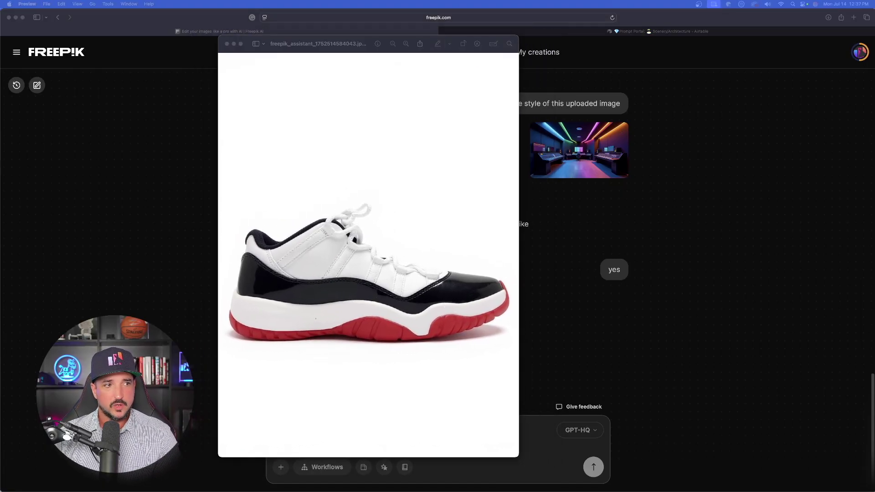
left_click(308, 46)
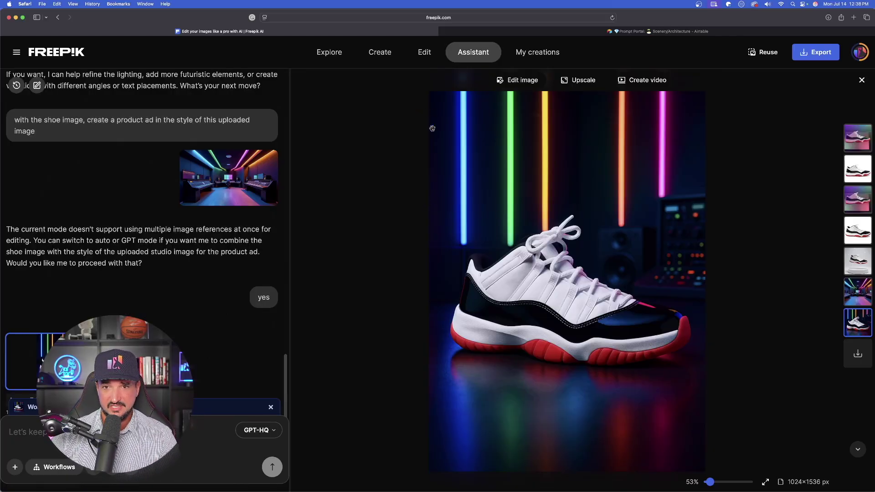
Send the neon-lit shoe ad from its export options to the mockup editor and browse the available mockups.
left_click(815, 53)
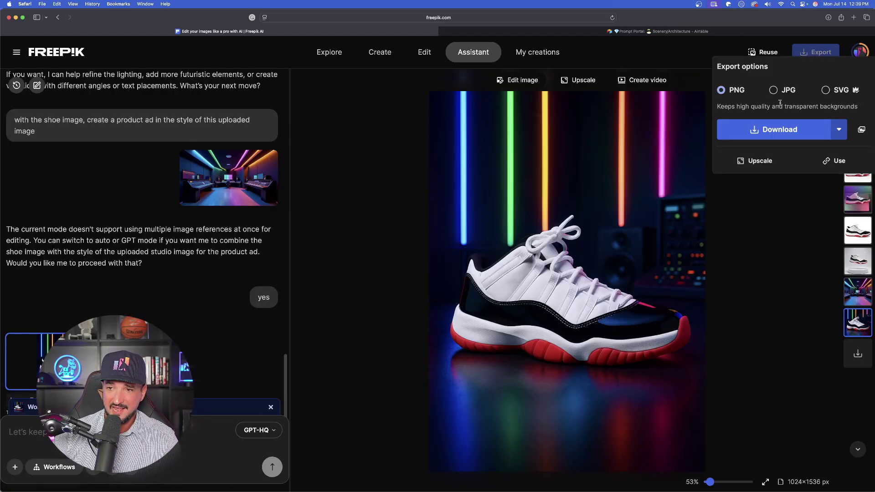
left_click(815, 53)
left_click(816, 53)
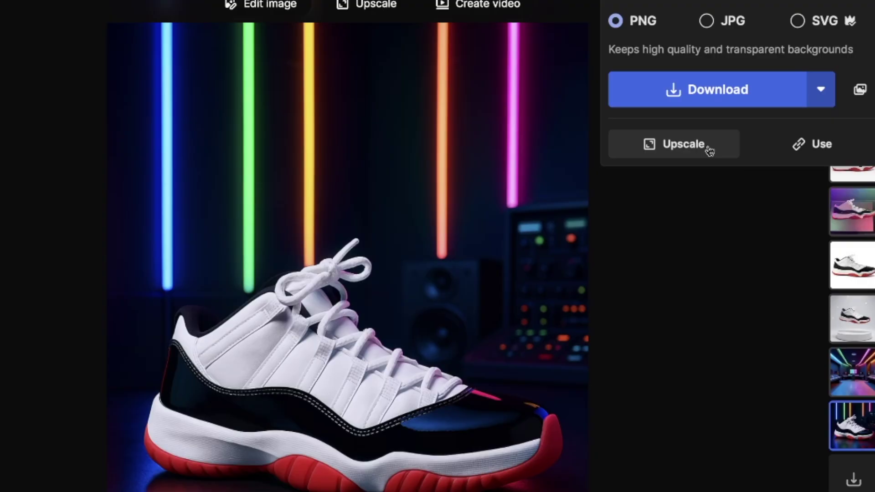
left_click(809, 150)
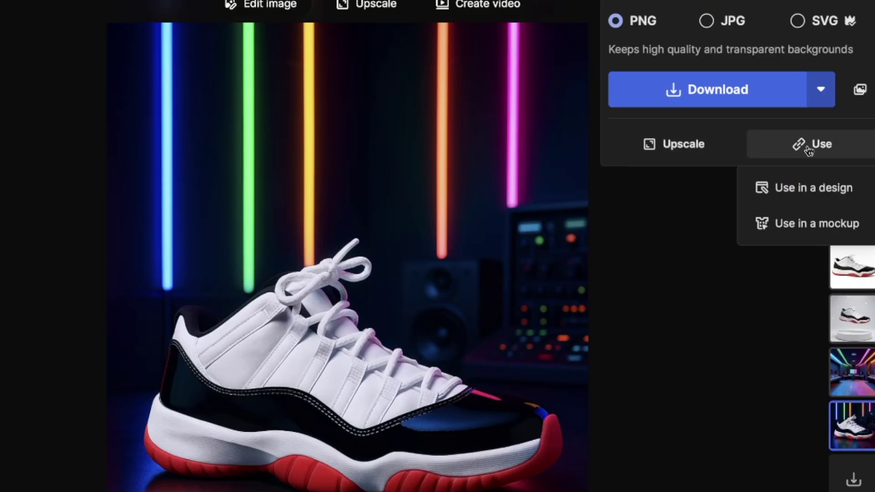
left_click(789, 223)
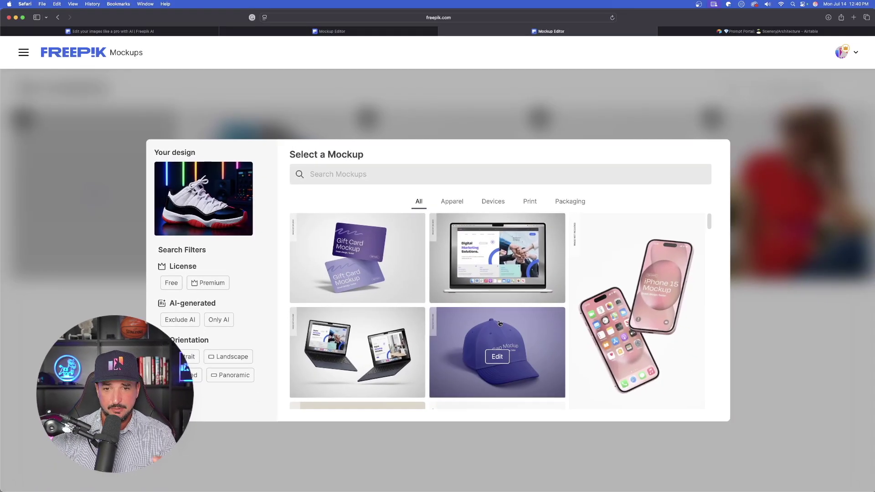
scroll(497, 317, "down", 3)
Open the floating-shoe pedestal ad from today's image generation history to view its editing options.
scroll(497, 317, "down", 6)
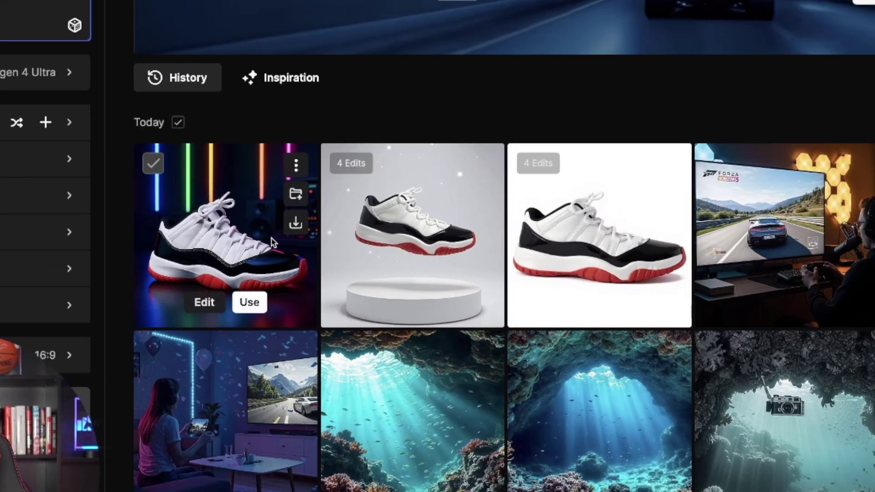
left_click(406, 204)
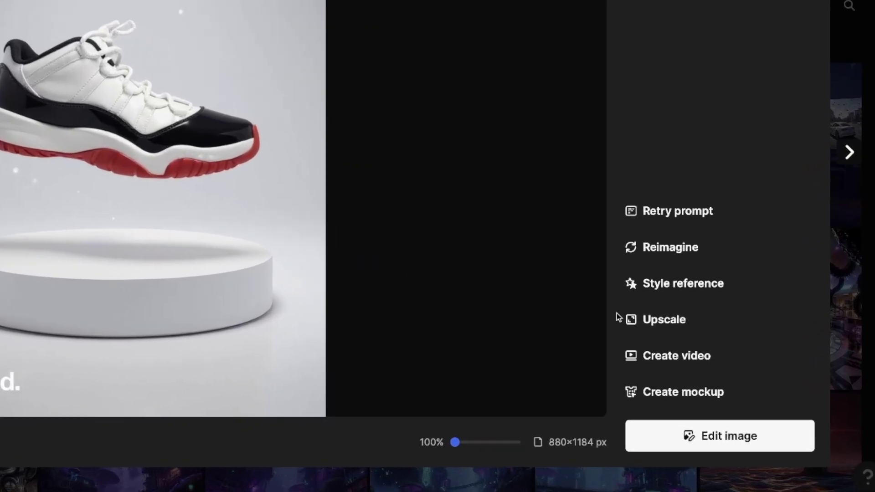
Create a video from the floating-shoe pedestal ad using the MiniMax Hailuo 02 model and start generating it.
left_click(670, 354)
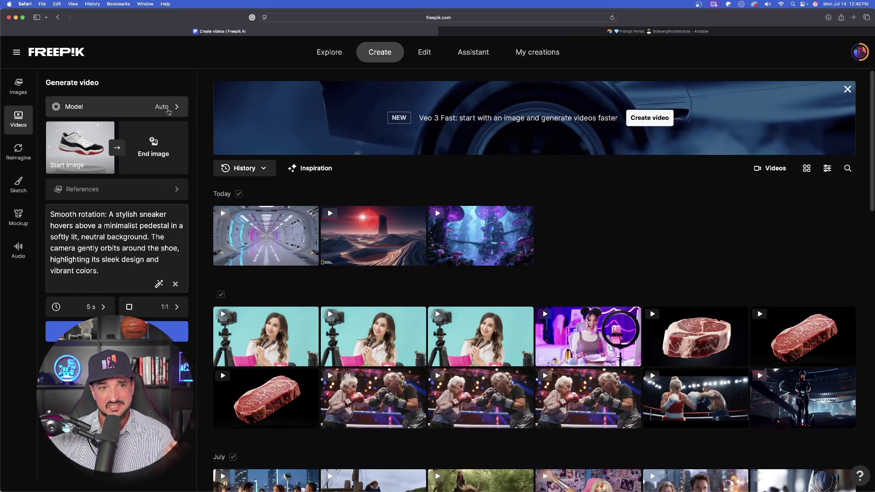
left_click(168, 112)
scroll(319, 253, "down", 2)
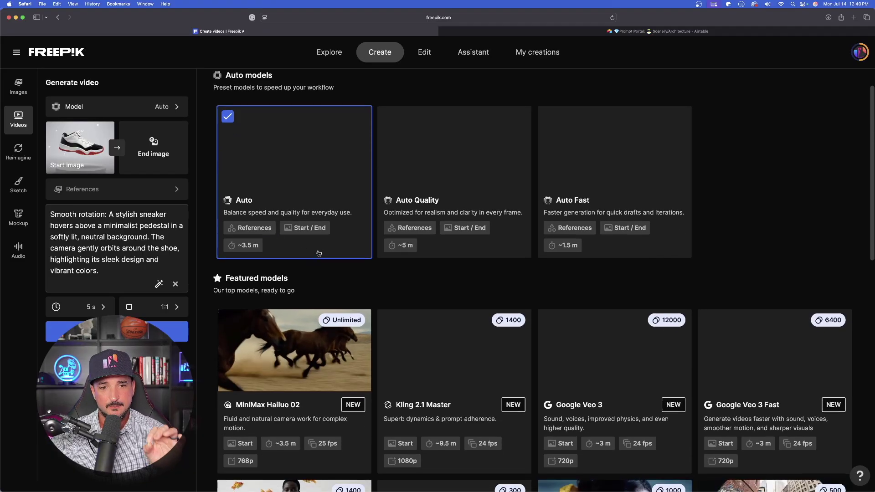
scroll(319, 254, "down", 2)
left_click(303, 322)
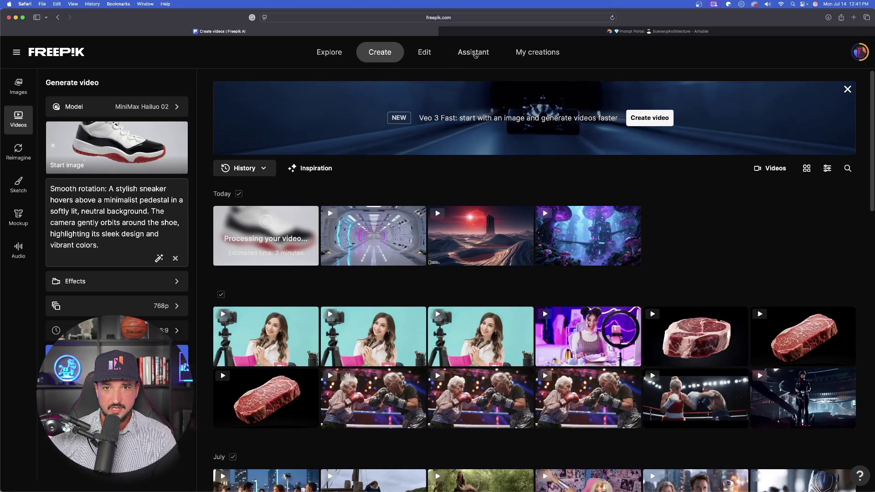
Open a new assistant chat and attach the Airtable logo image from Preview and the graph/mule logo image.
left_click(474, 53)
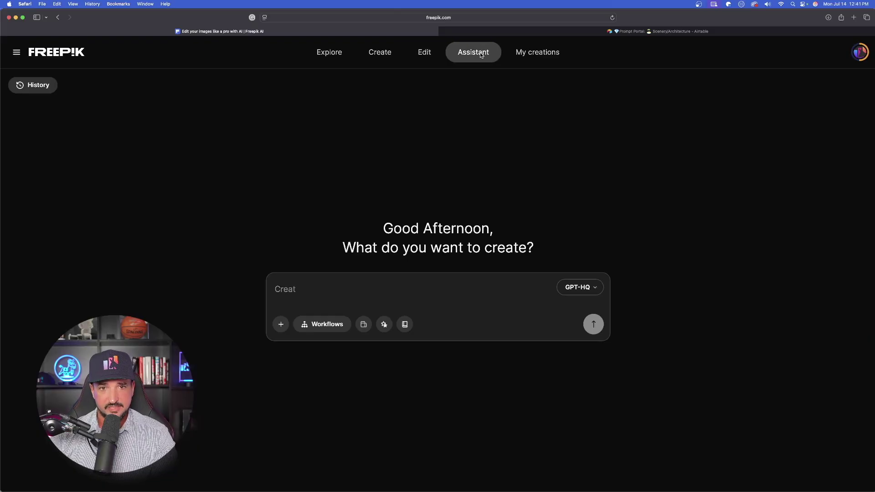
left_click(311, 286)
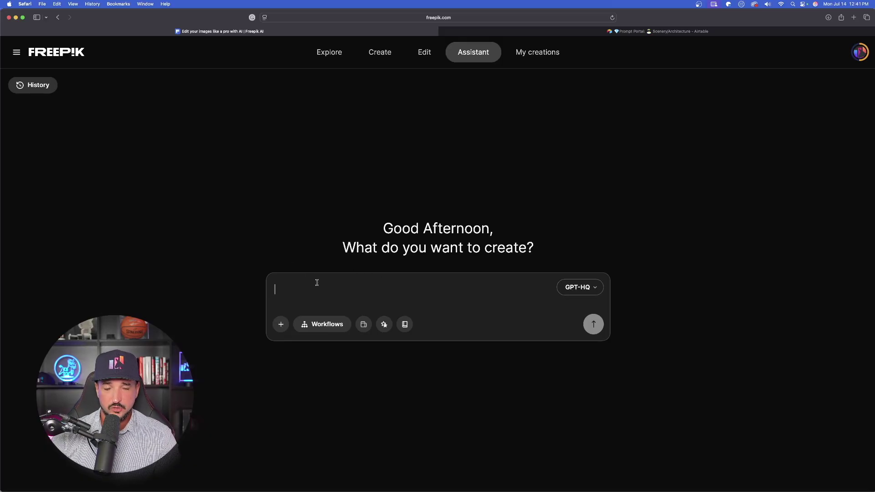
key("super+Tab")
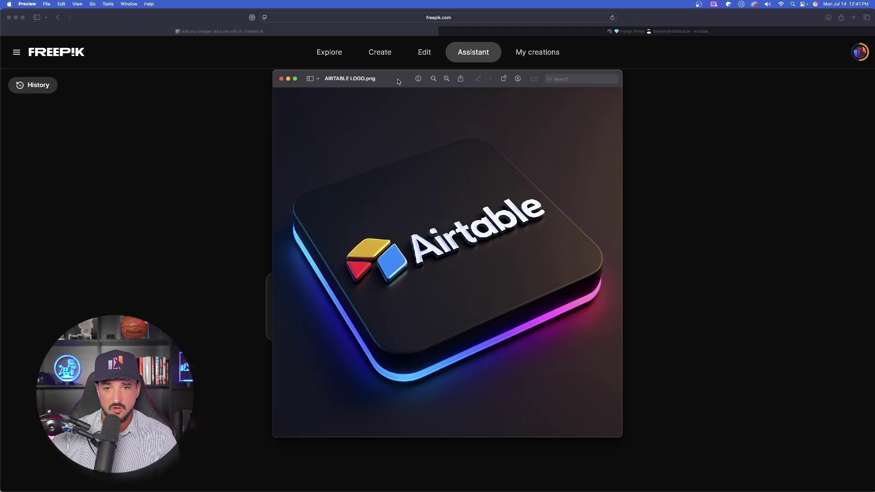
left_click_drag(311, 78, 367, 306)
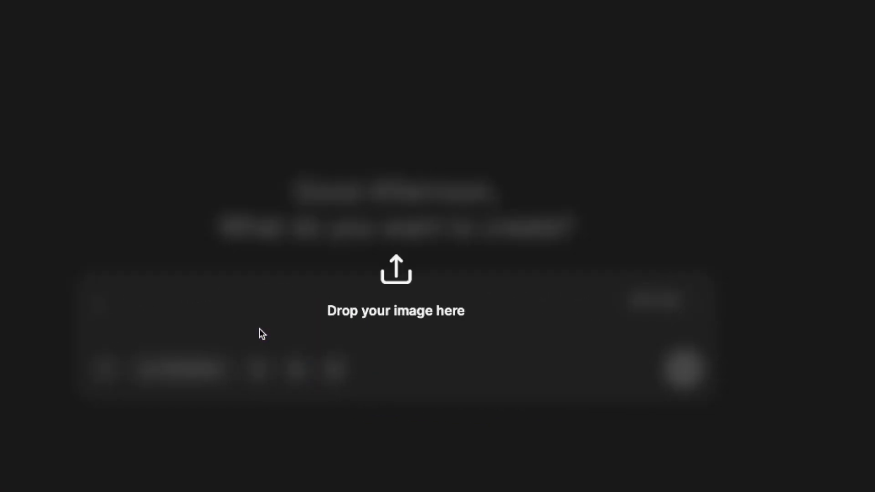
left_click_drag(262, 334, 211, 325)
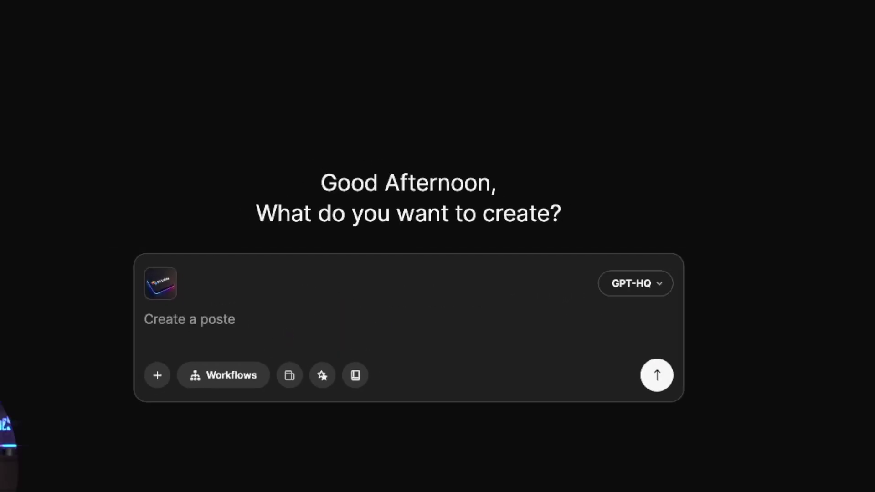
left_click_drag(592, 137, 423, 310)
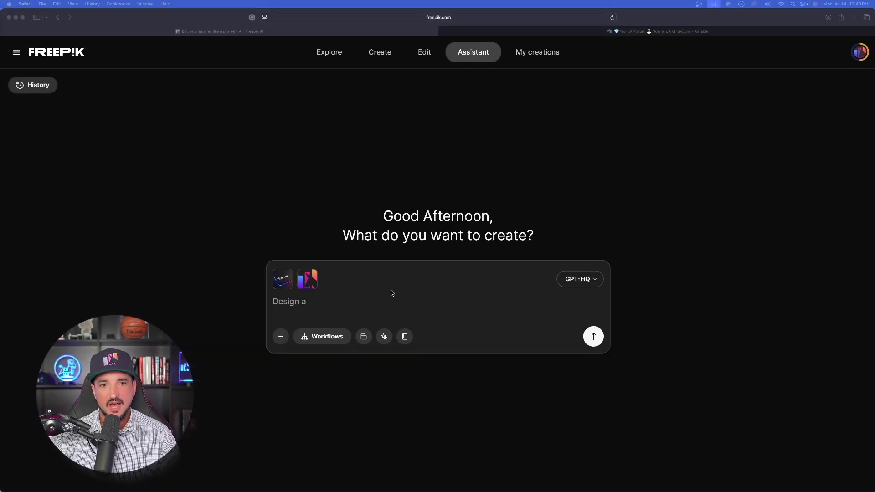
Submit the prompt "Make my logo of the graph/mule look like the first logo for Airtable".
left_click(331, 306)
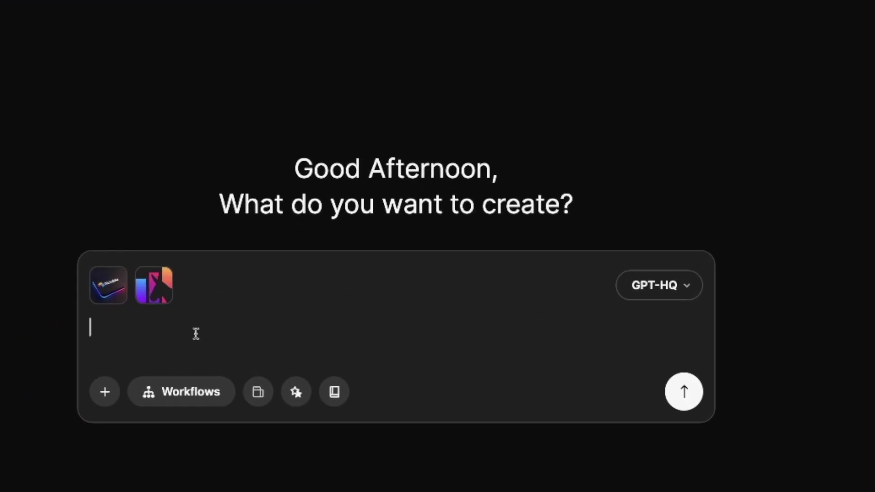
type("Make my logo of the graph/mule look like the first logo for Airtable")
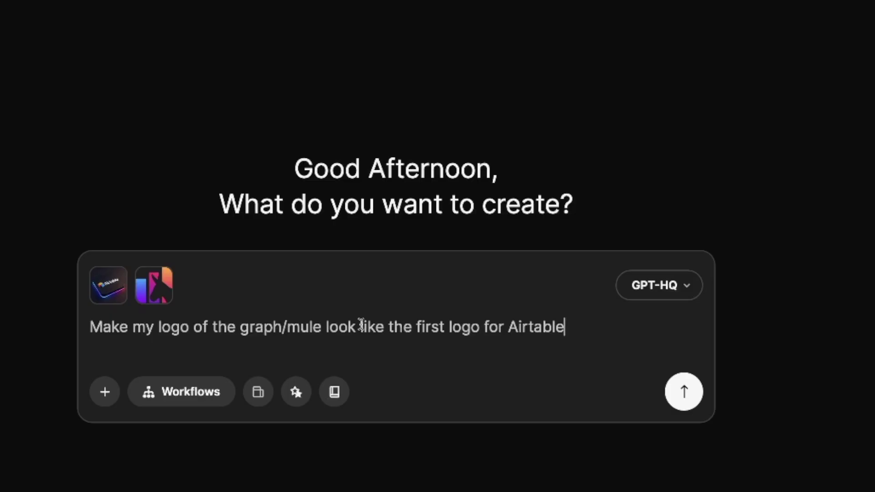
left_click(681, 391)
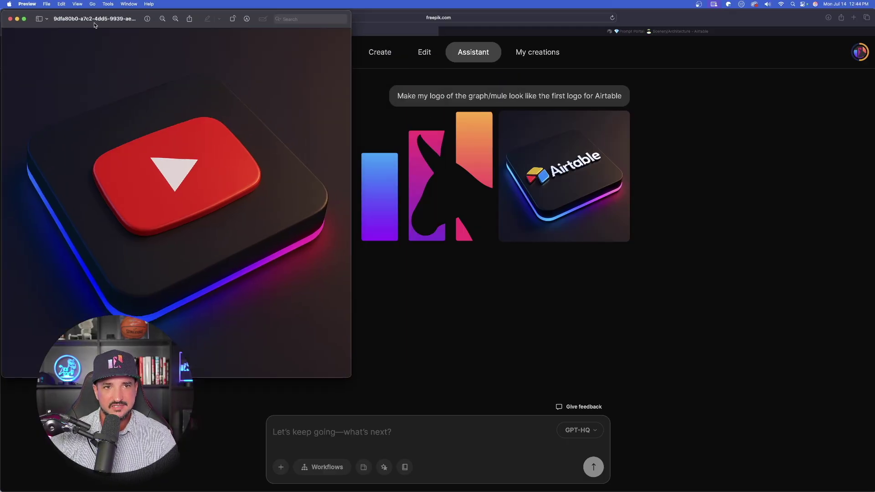
Move the Preview windows aside one by one to examine the neon YouTube, Prompts, Google and Midjourney logo examples.
left_click_drag(94, 25, 252, 37)
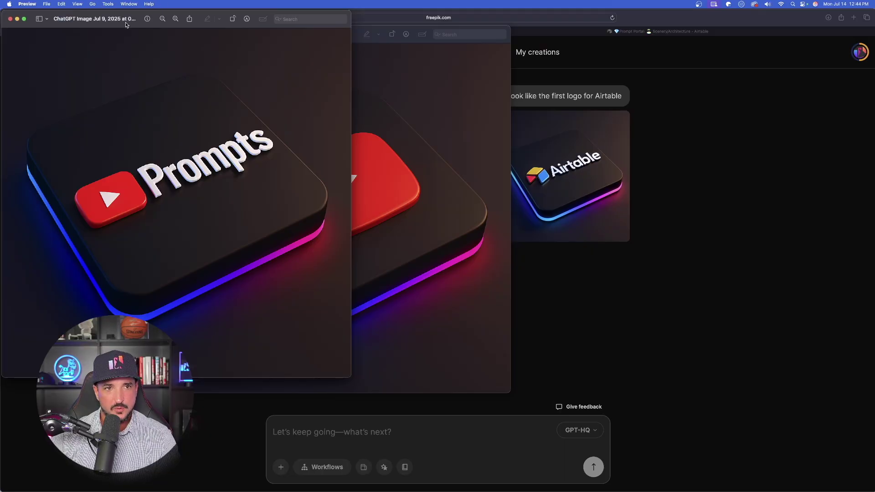
left_click_drag(126, 25, 443, 61)
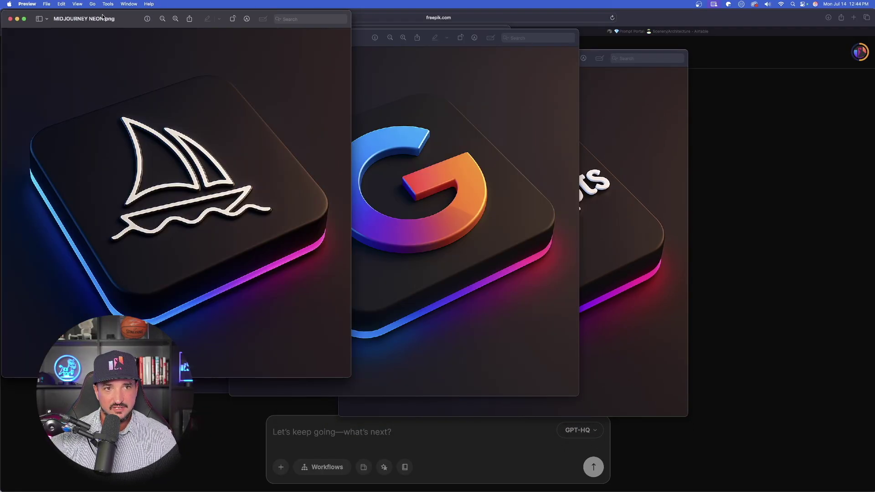
left_click_drag(103, 16, 401, 53)
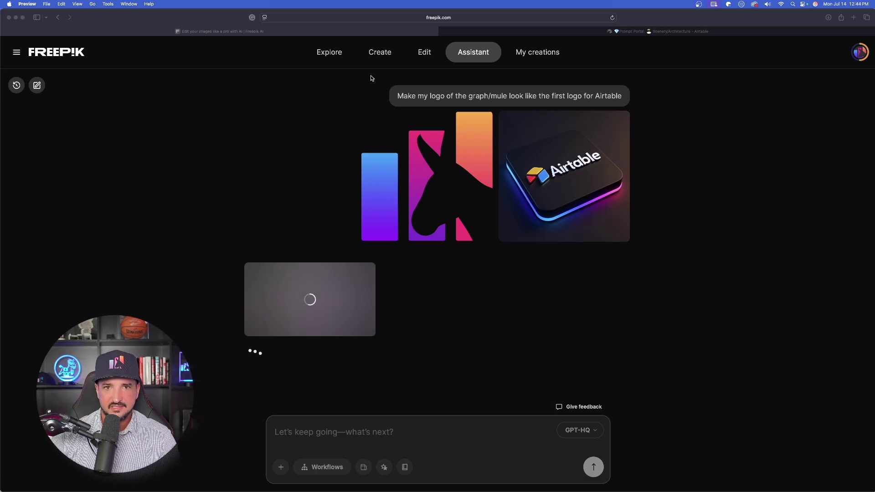
View the floating-shoe video in today's video history, and examine the restyled graph/mule logo in the assistant chat.
left_click(385, 55)
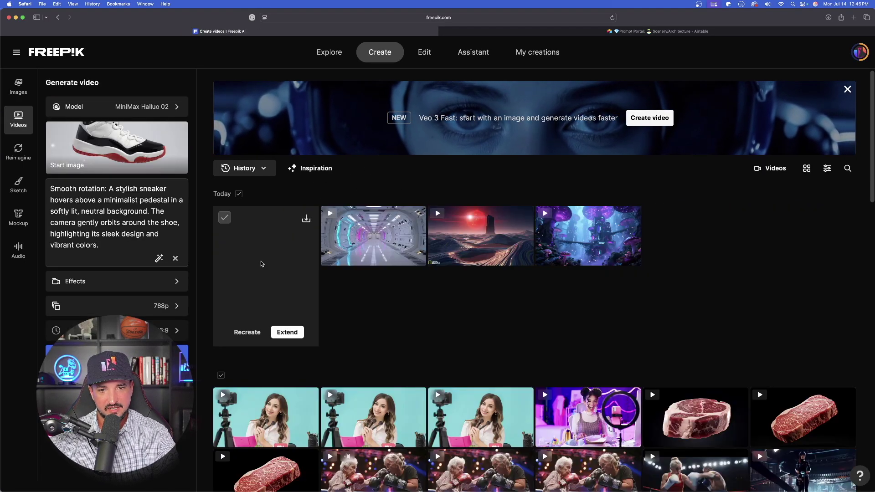
left_click(262, 264)
left_click(368, 248)
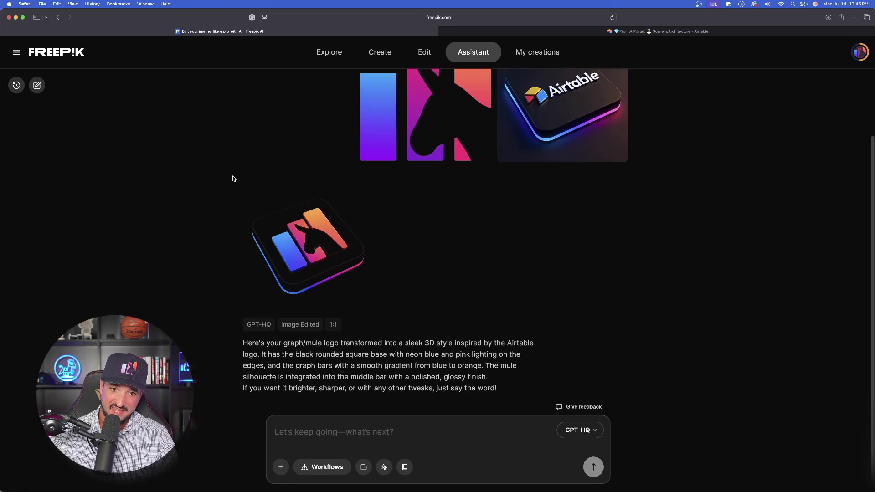
scroll(235, 198, "up", 2)
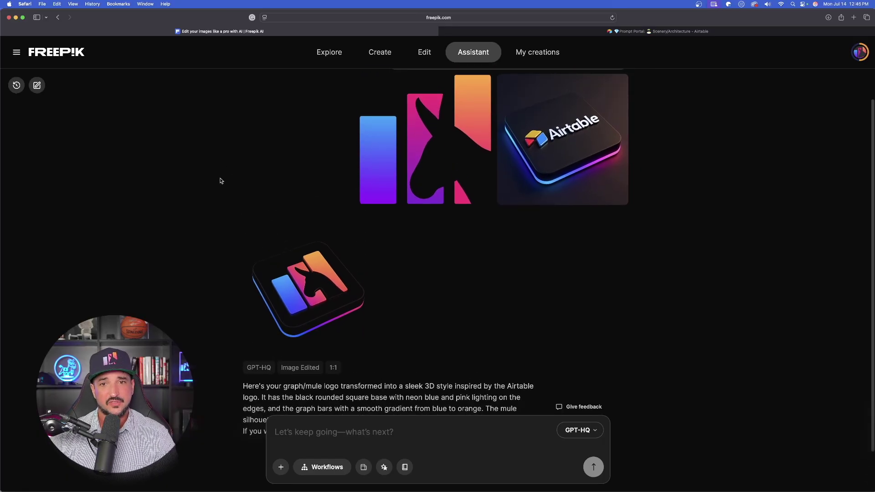
left_click(326, 294)
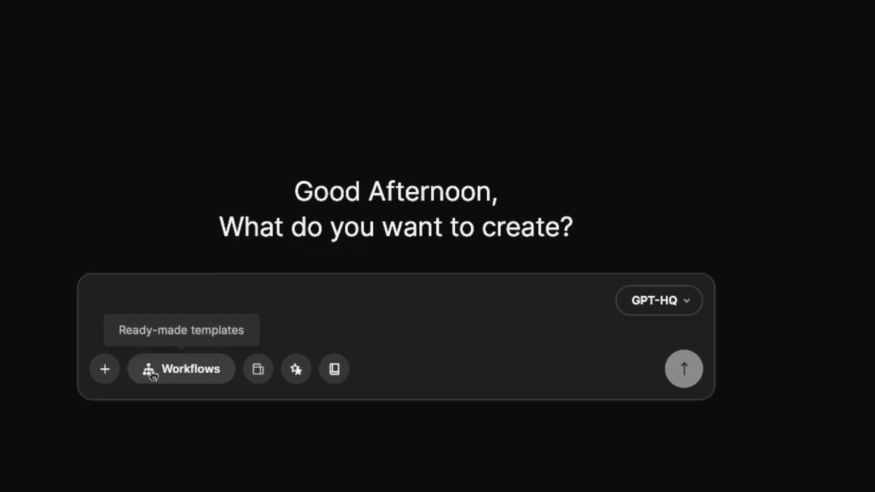
Open the assistant's ready-made workflows and browse the categories from Featured to Fun, including the full Featured row.
left_click(191, 371)
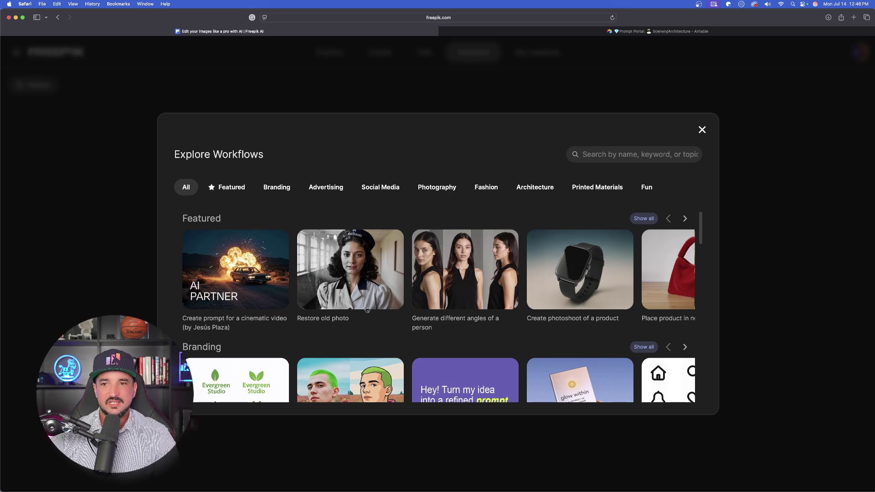
scroll(376, 250, "down", 8)
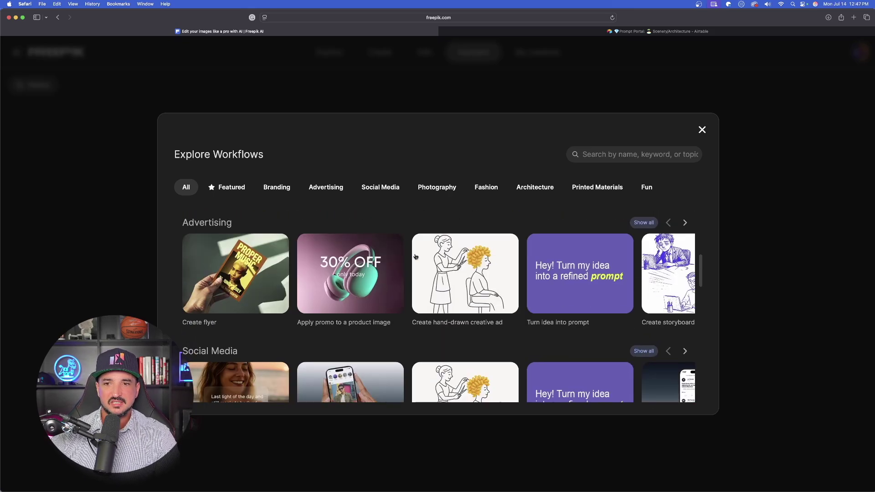
scroll(405, 259, "down", 15)
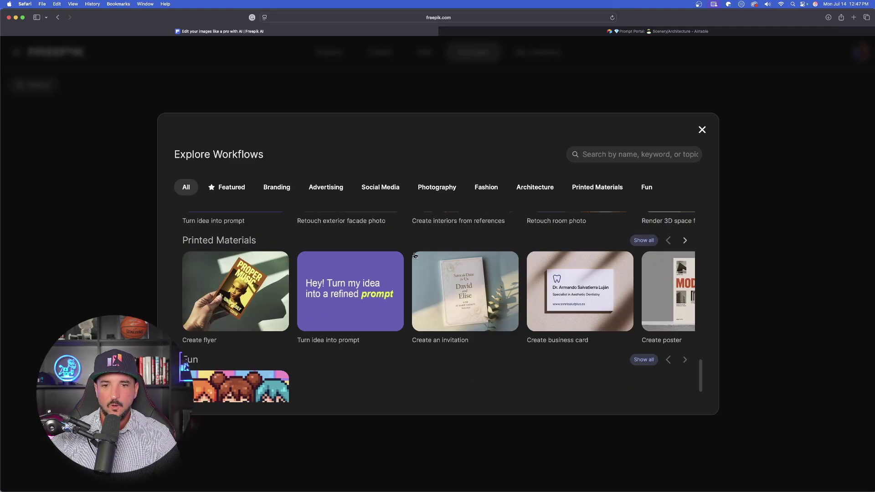
scroll(414, 258, "up", 20)
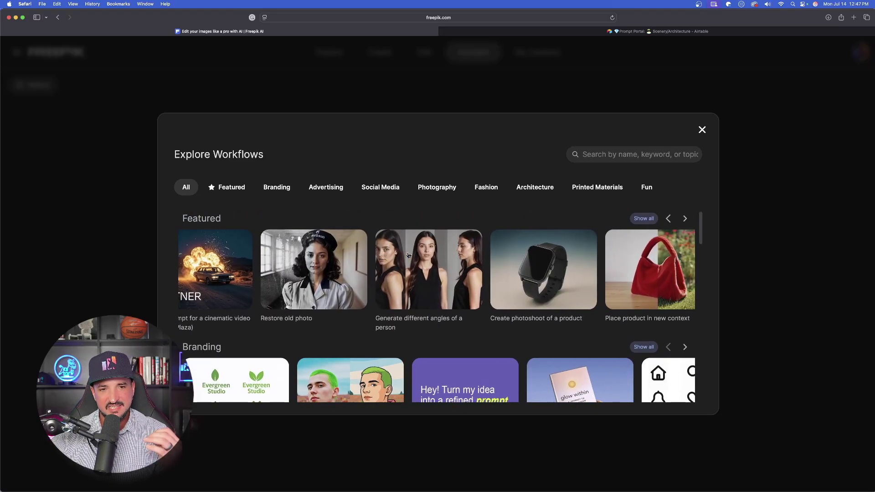
scroll(421, 256, "right", 5)
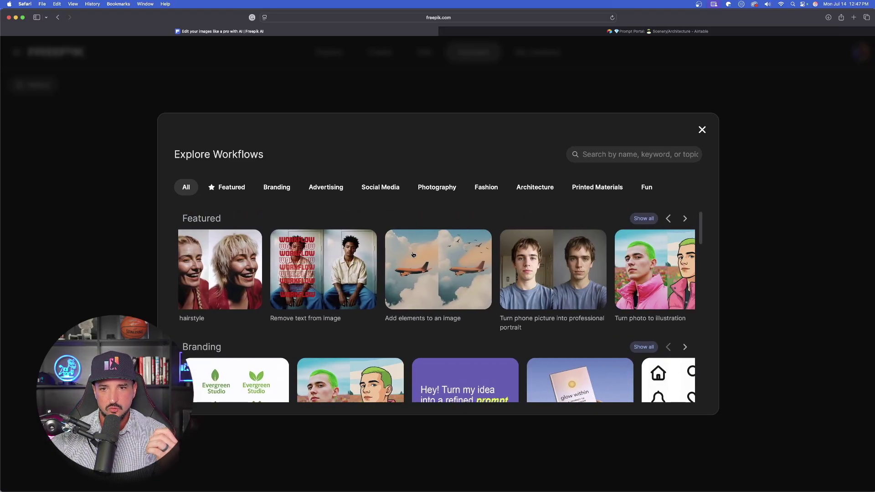
scroll(378, 260, "left", 8)
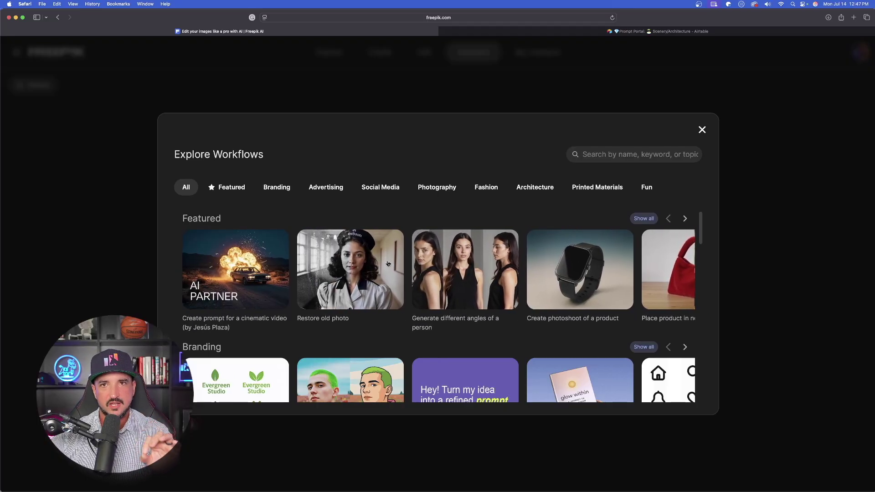
Switch to Airtable, close the music studio record, and view the skiing-astronaut image from the Cinematic table at full size.
key("ctrl+Tab")
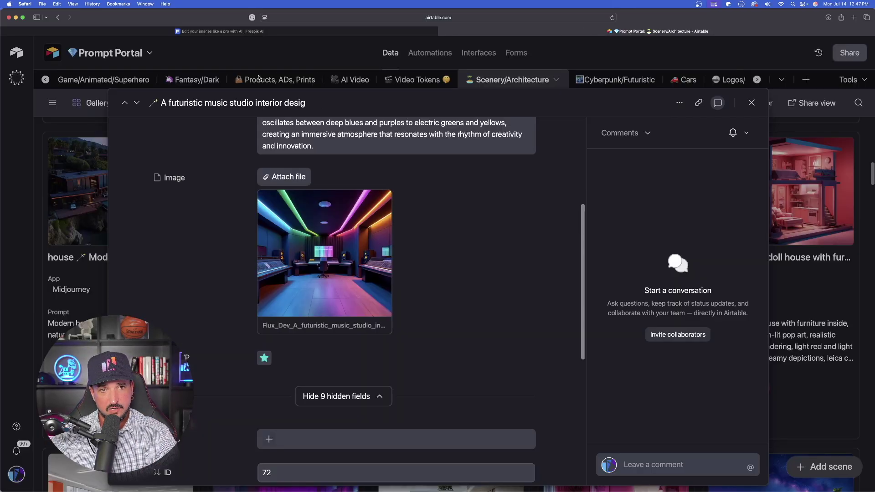
key("Escape")
scroll(128, 82, "left", 5)
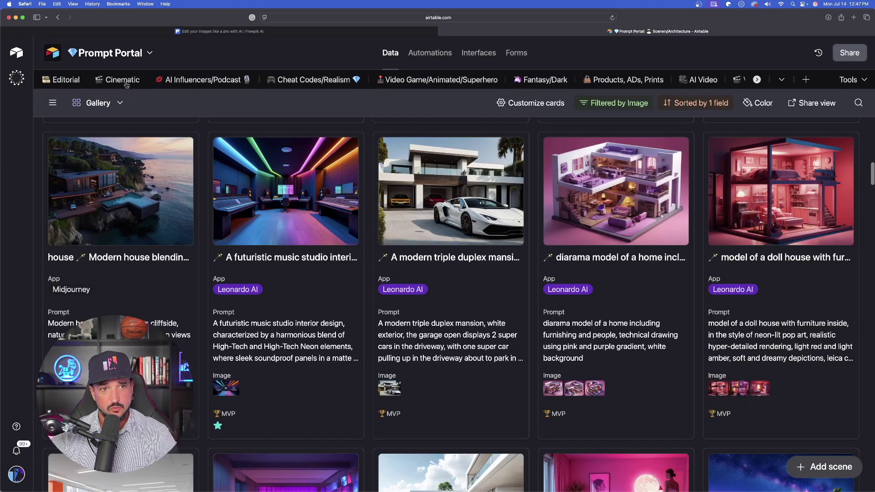
left_click(130, 83)
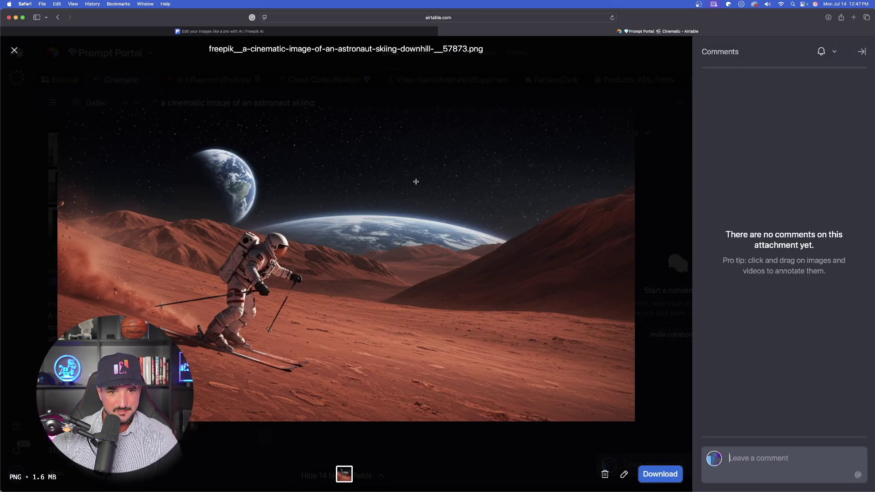
Switch to Freepik's assistant, get a skiing-astronaut prompt with the cinematic video workflow, also in JSON format, and review the chat.
left_click(208, 31)
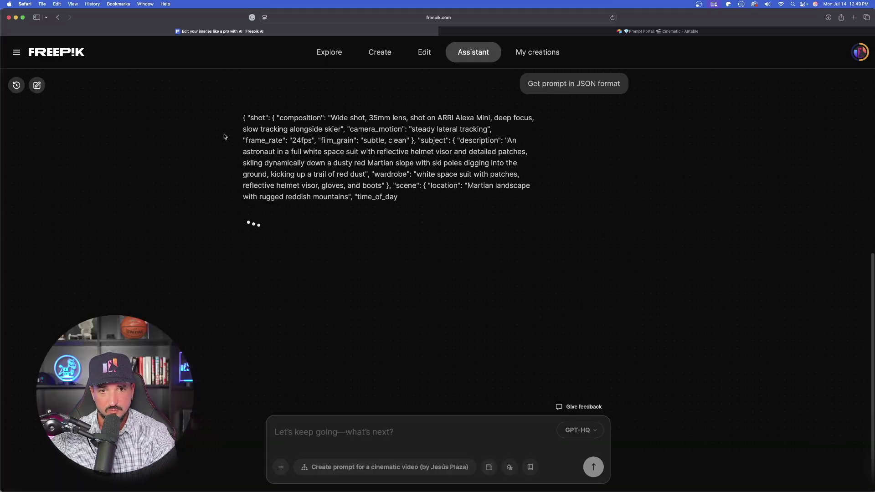
scroll(321, 148, "up", 10)
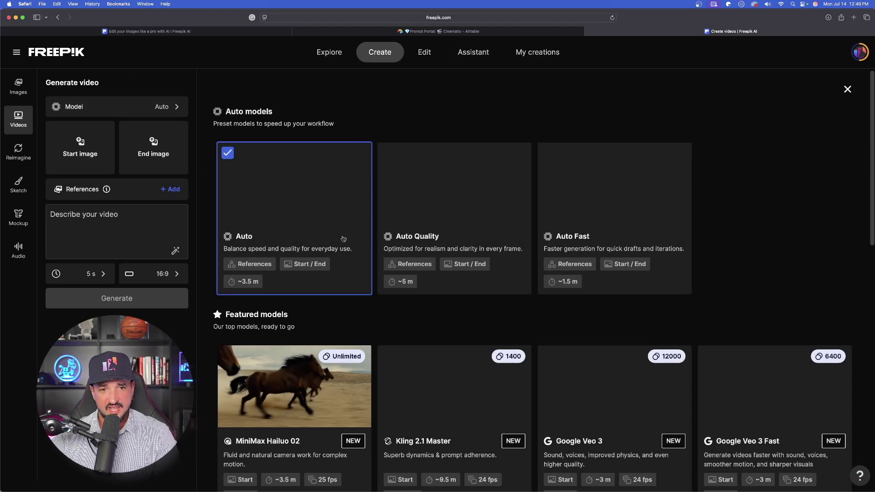
Select the Google Veo 3 video model, paste the skiing-astronaut prompt as the video description, and start generating.
scroll(403, 403, "down", 7)
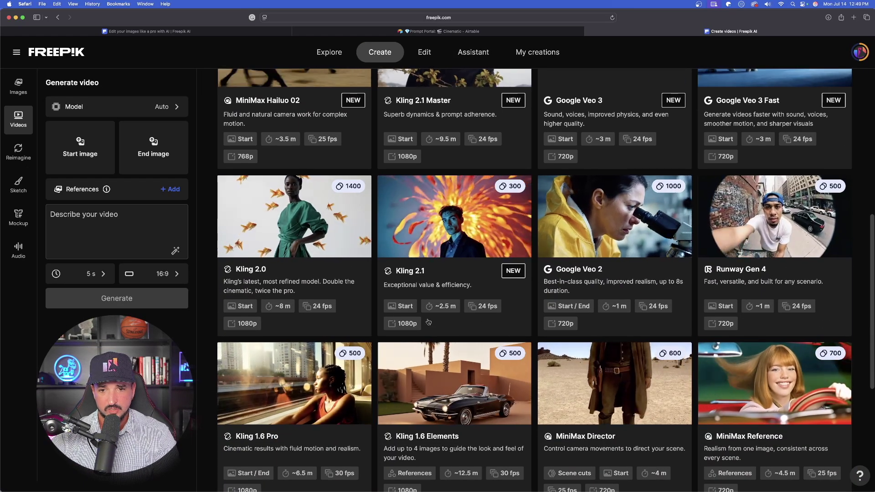
left_click(620, 113)
left_click(95, 202)
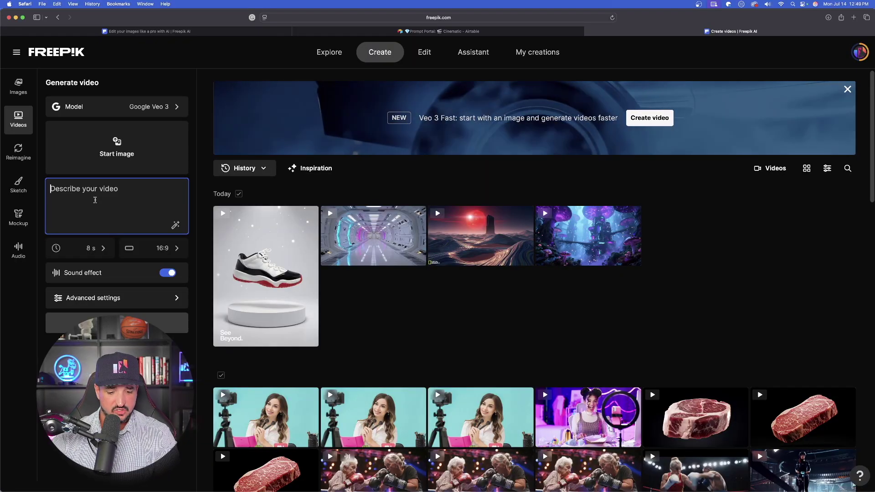
key("super+v")
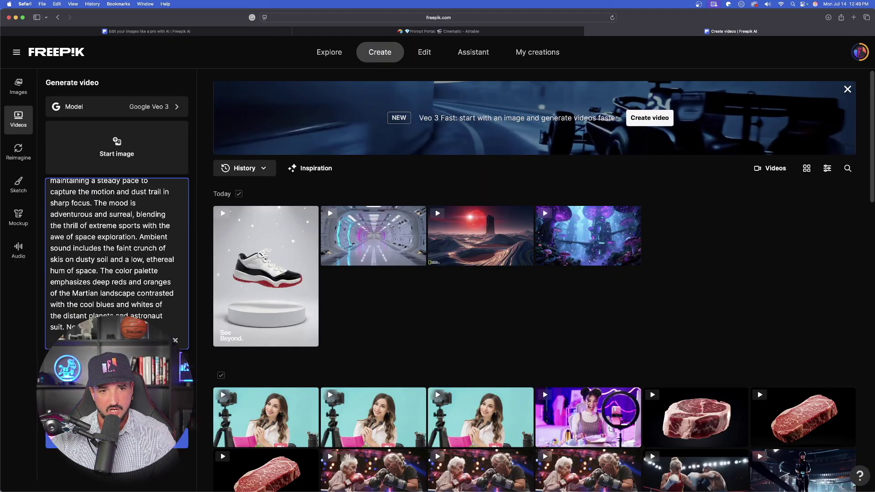
key("super+Return")
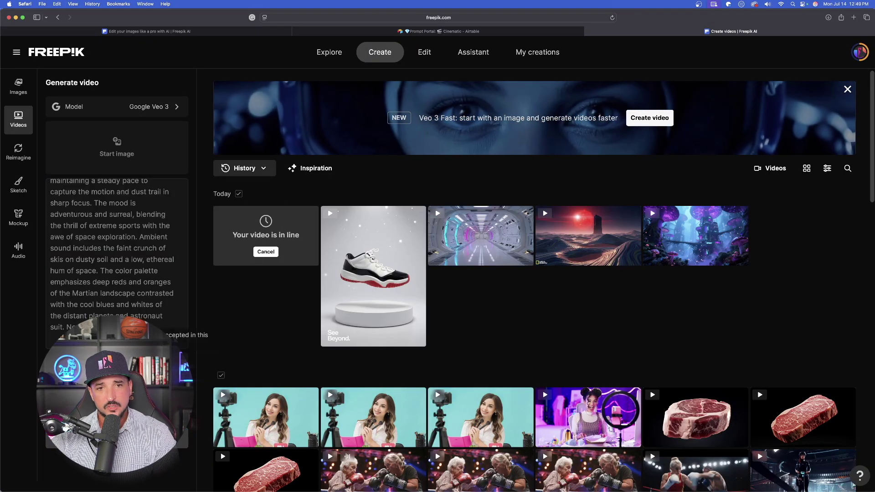